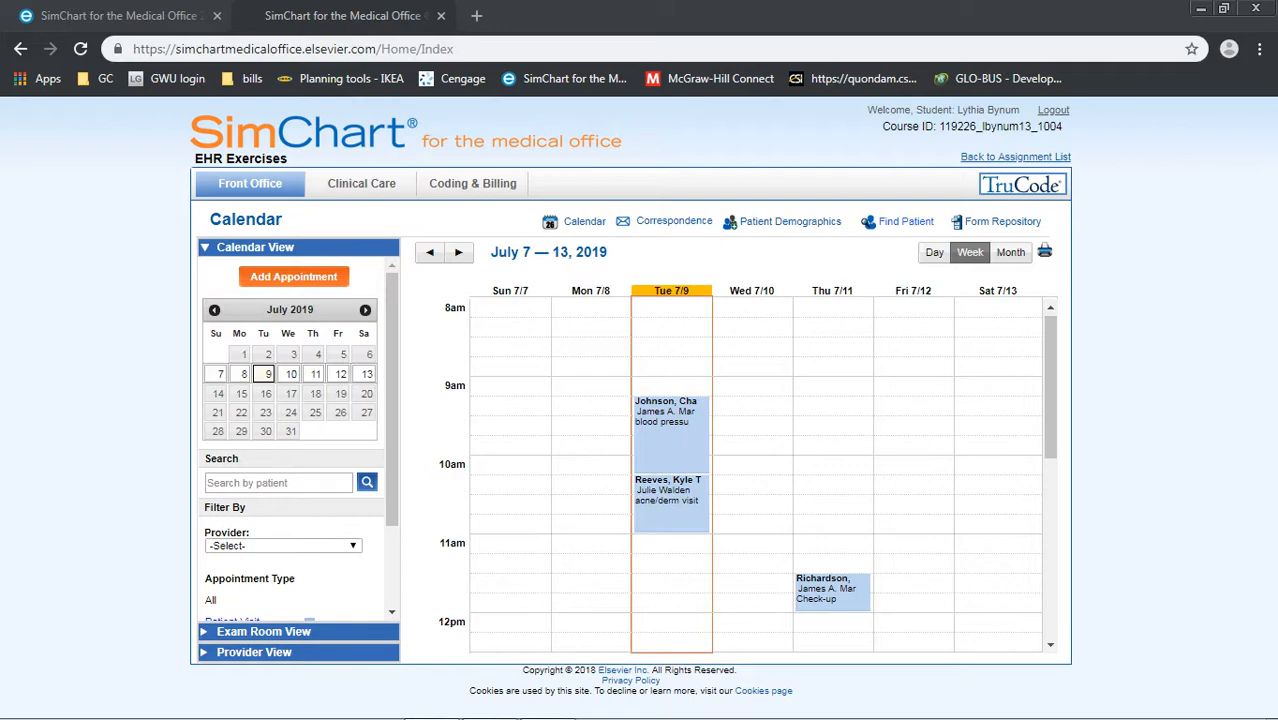
Step: Find the first patient in the patient list and open that patient's chart
{"action": "left_click", "coordinate": [903, 221]}
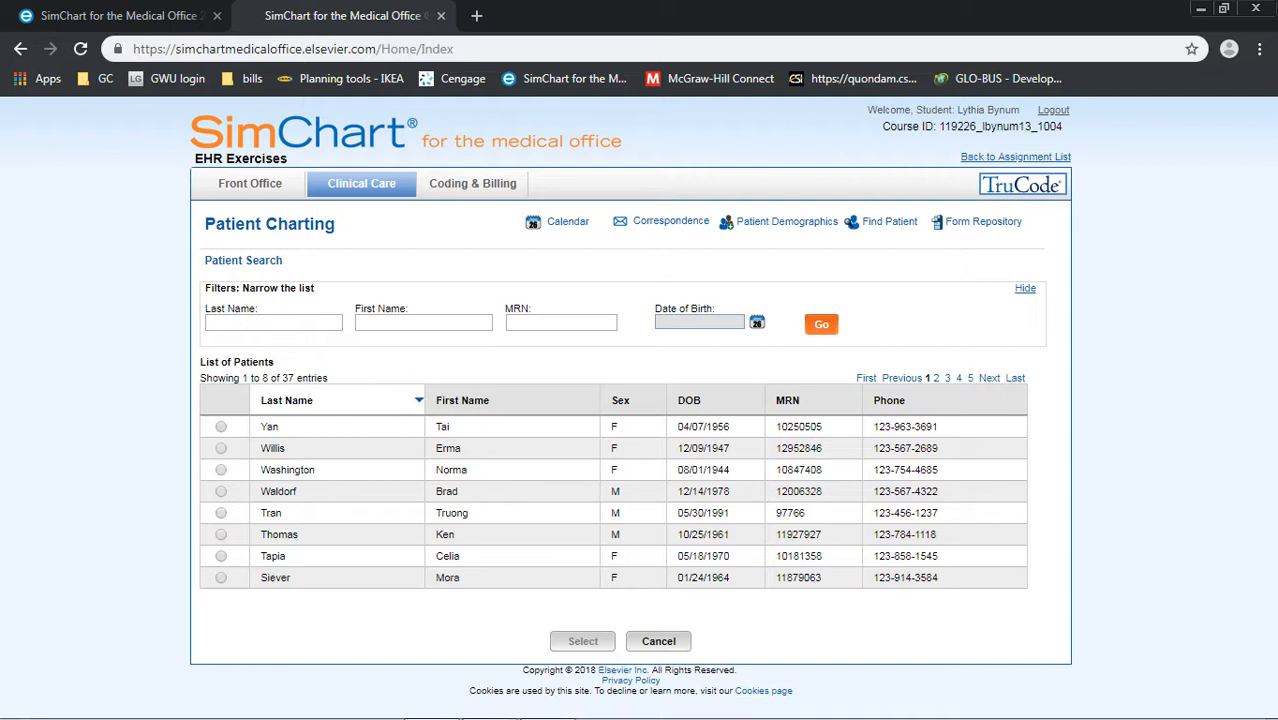
{"action": "left_click", "coordinate": [221, 427]}
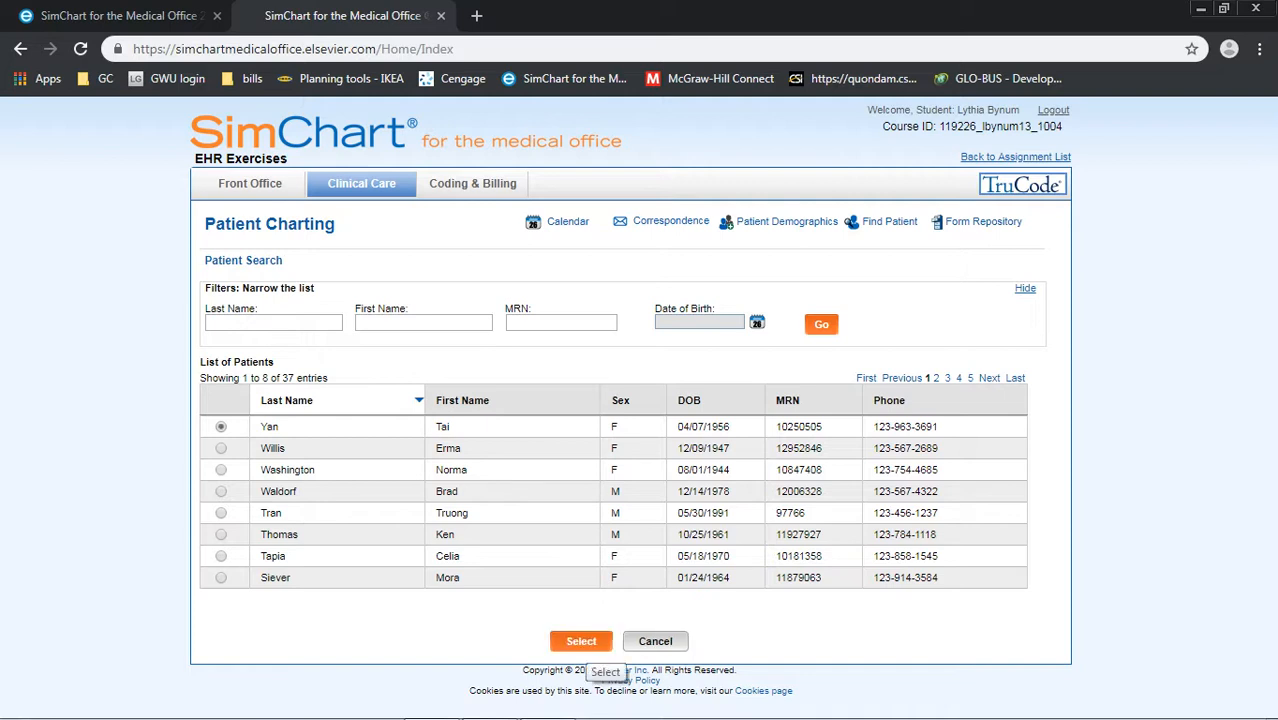
{"action": "left_click", "coordinate": [585, 643]}
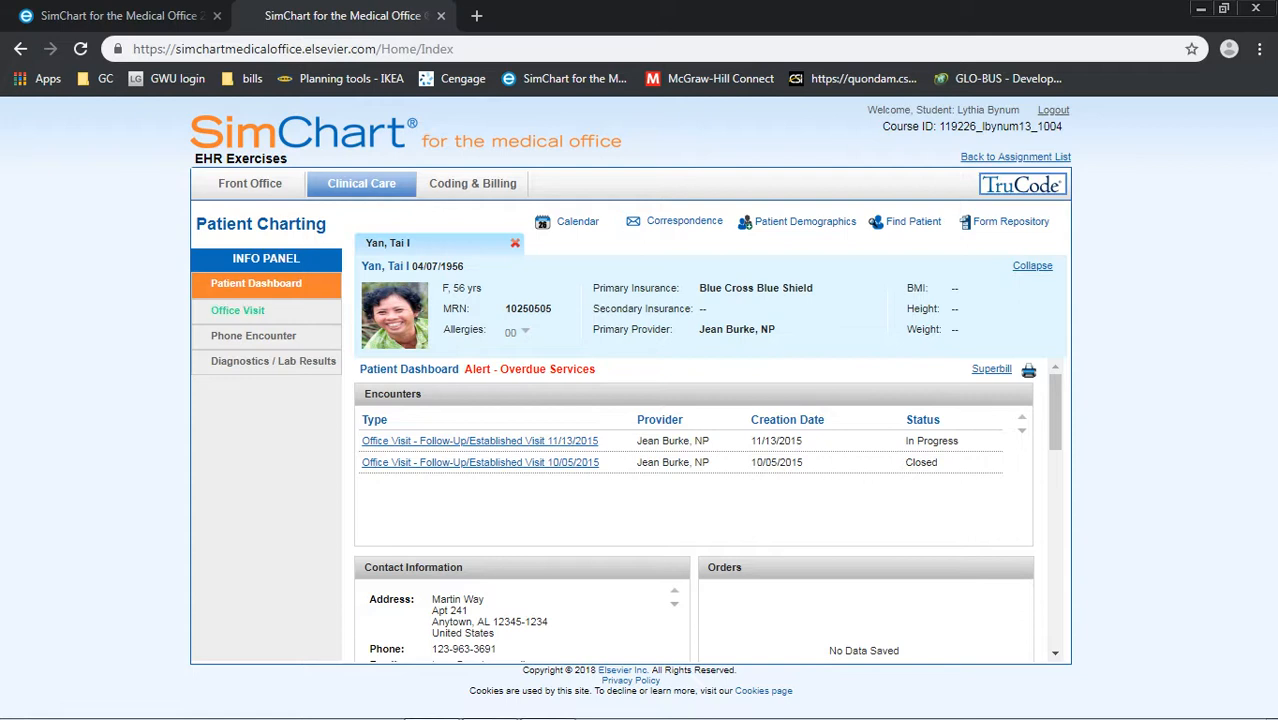
Step: Create a new office visit encounter with visit type Urgent Visit and the first listed MD as provider, and save it
{"action": "left_click", "coordinate": [237, 310]}
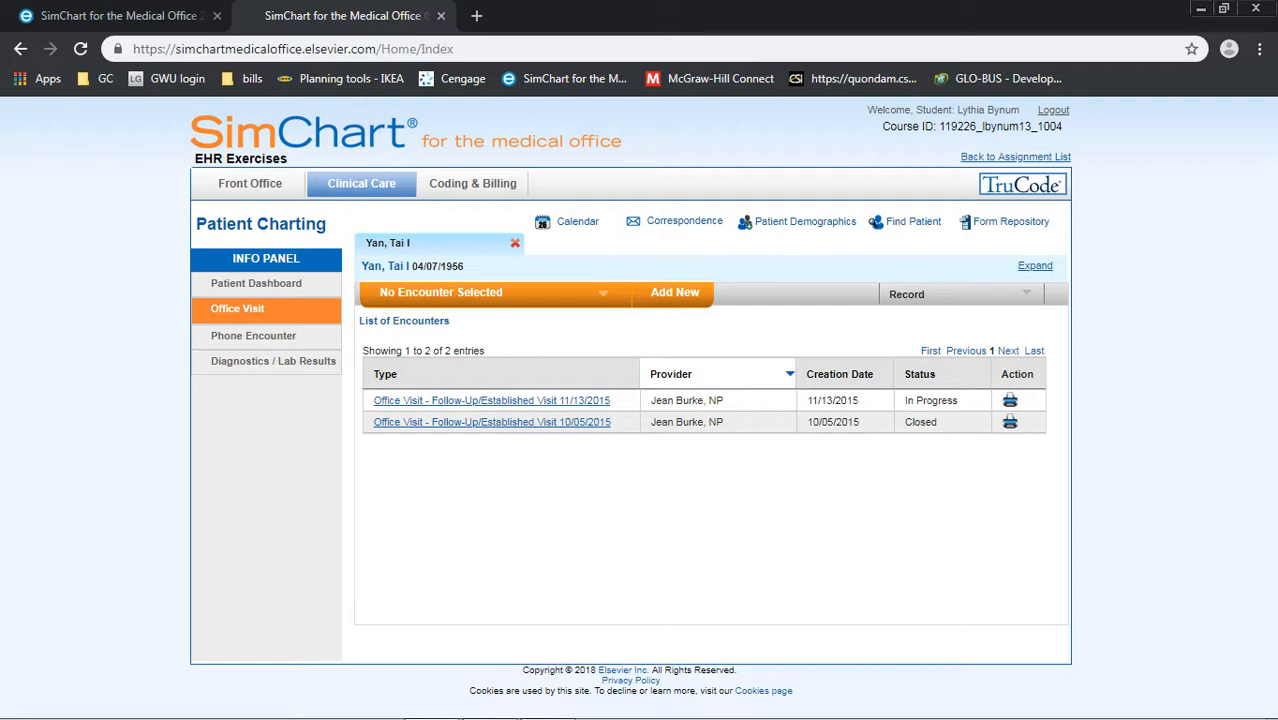
{"action": "left_click", "coordinate": [675, 293]}
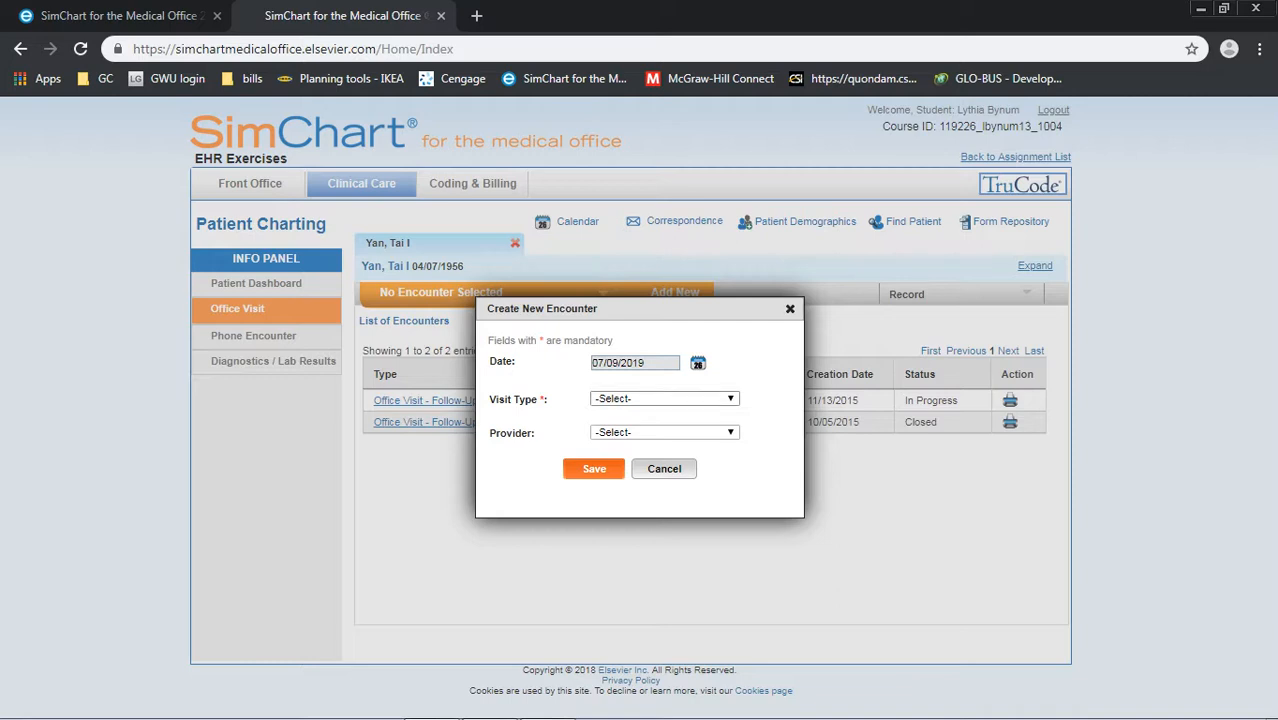
{"action": "left_click", "coordinate": [729, 399]}
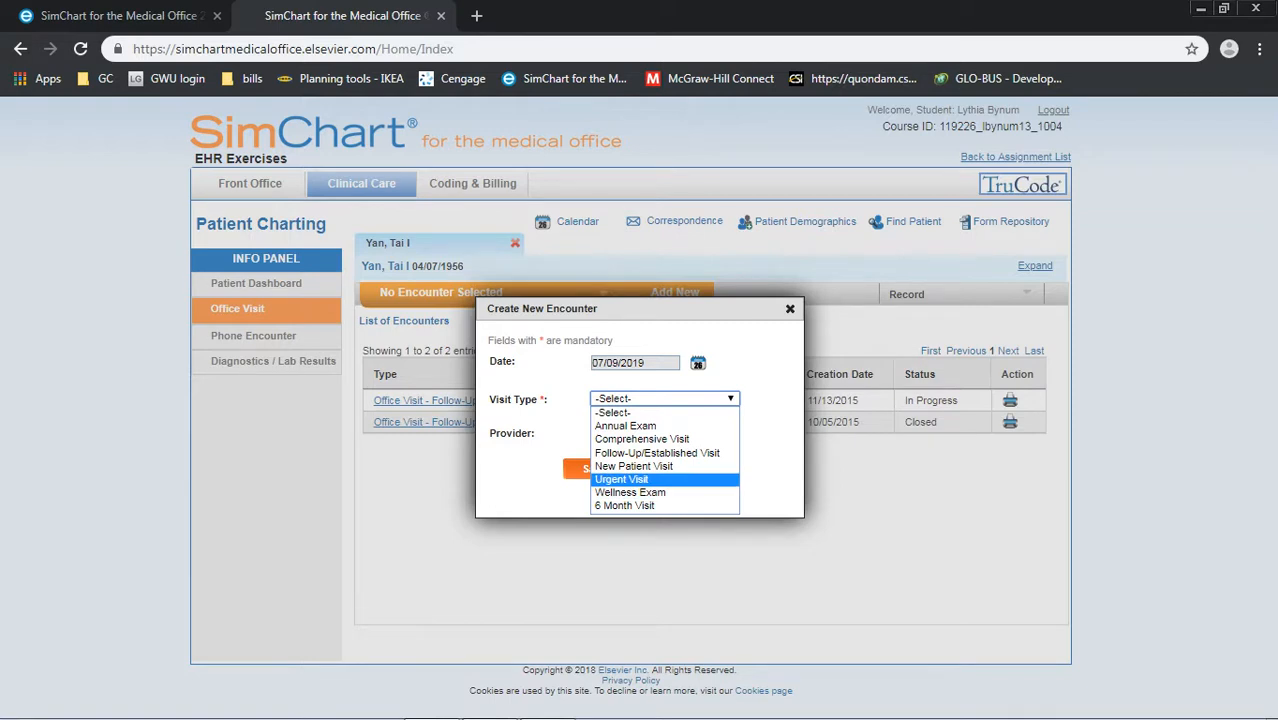
{"action": "left_click", "coordinate": [622, 480]}
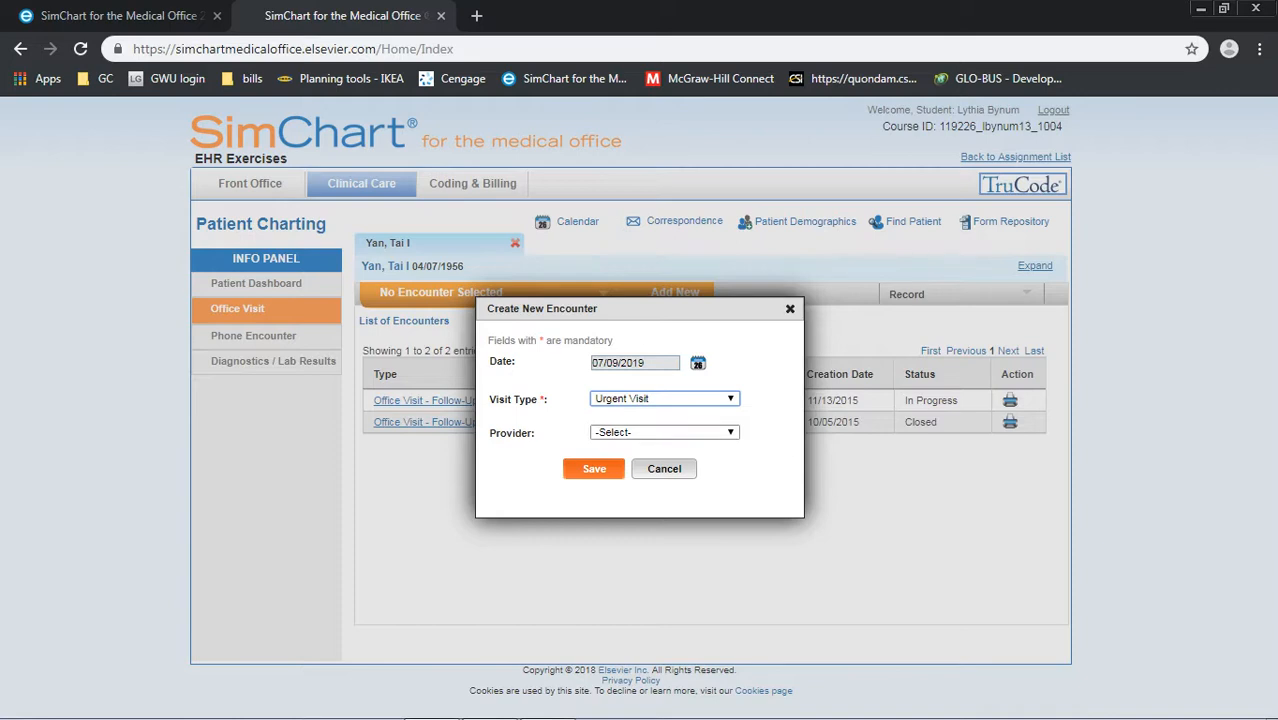
{"action": "left_click", "coordinate": [664, 432]}
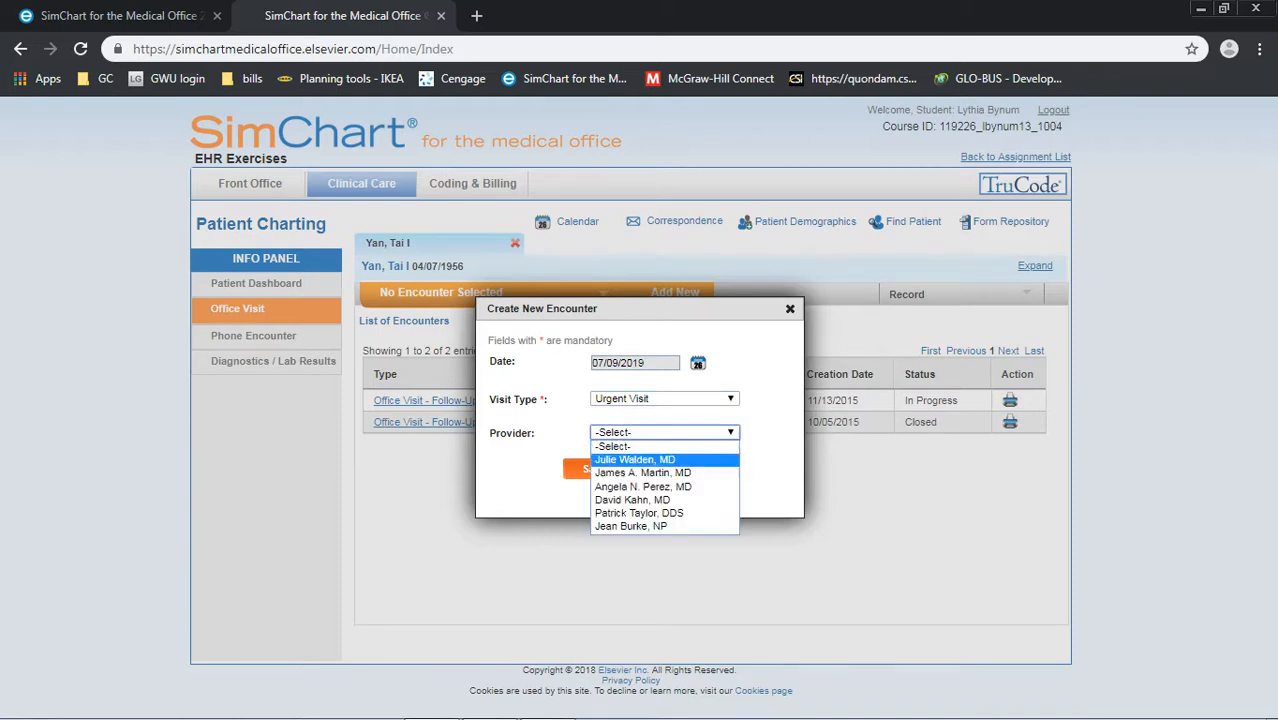
{"action": "left_click", "coordinate": [636, 460]}
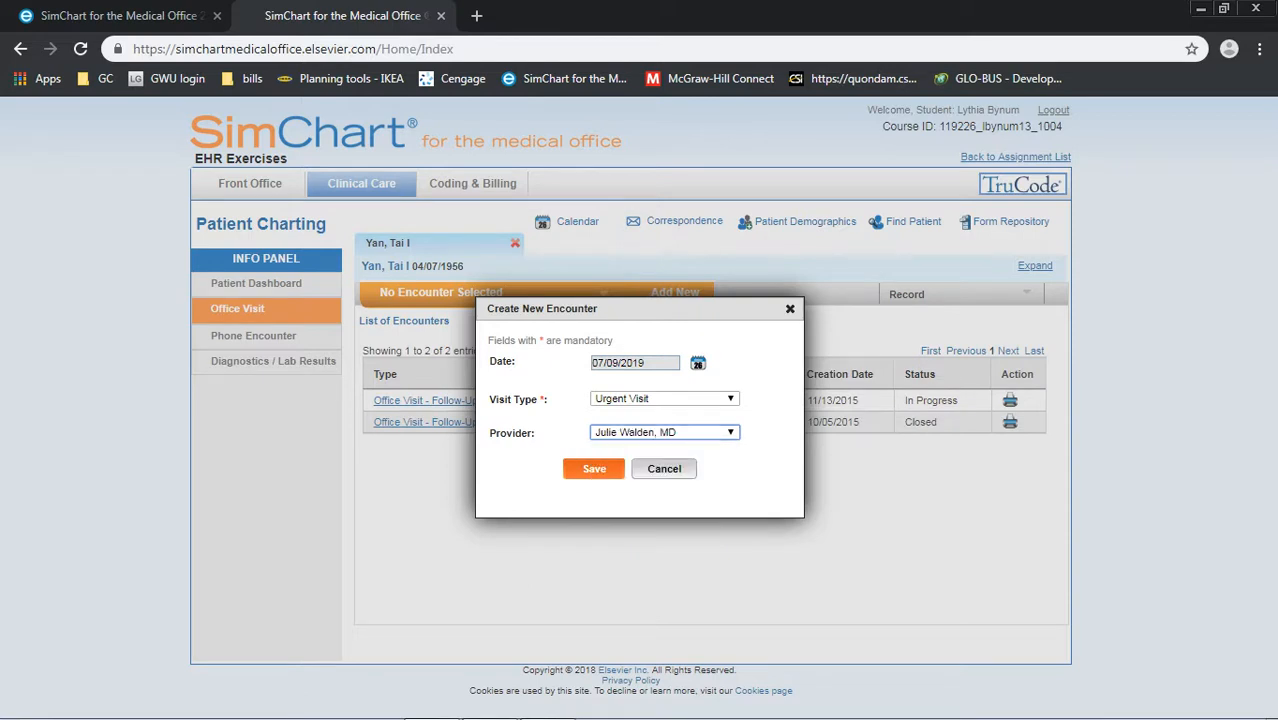
{"action": "left_click", "coordinate": [594, 469]}
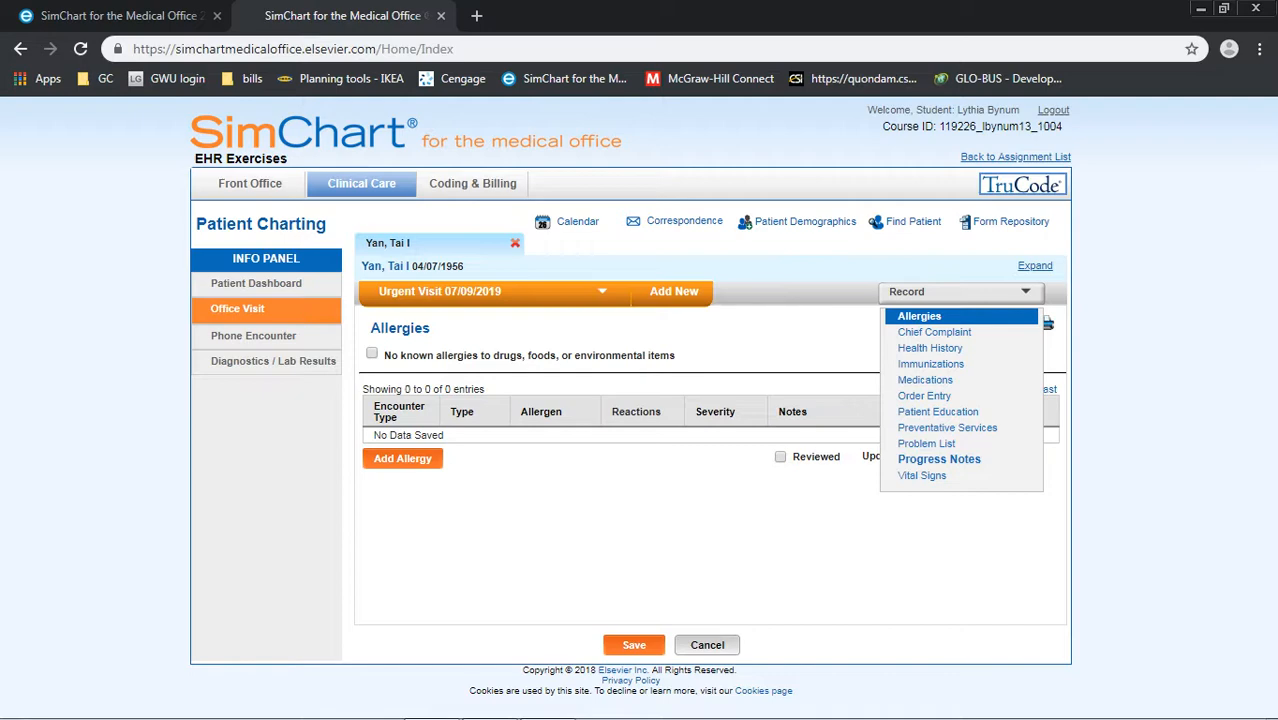
Step: Open the encounter's Patient Education record, check its saved entries, and return to the new entry form
{"action": "left_click", "coordinate": [938, 412]}
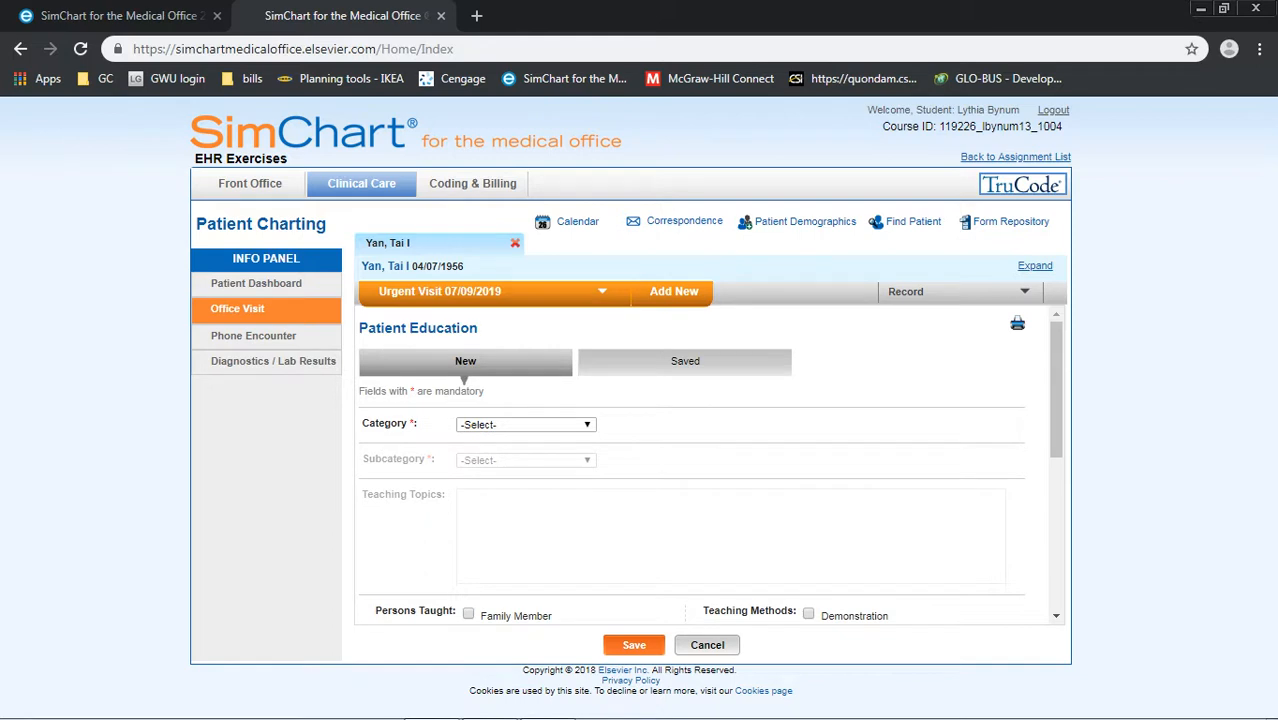
{"action": "left_click", "coordinate": [685, 362]}
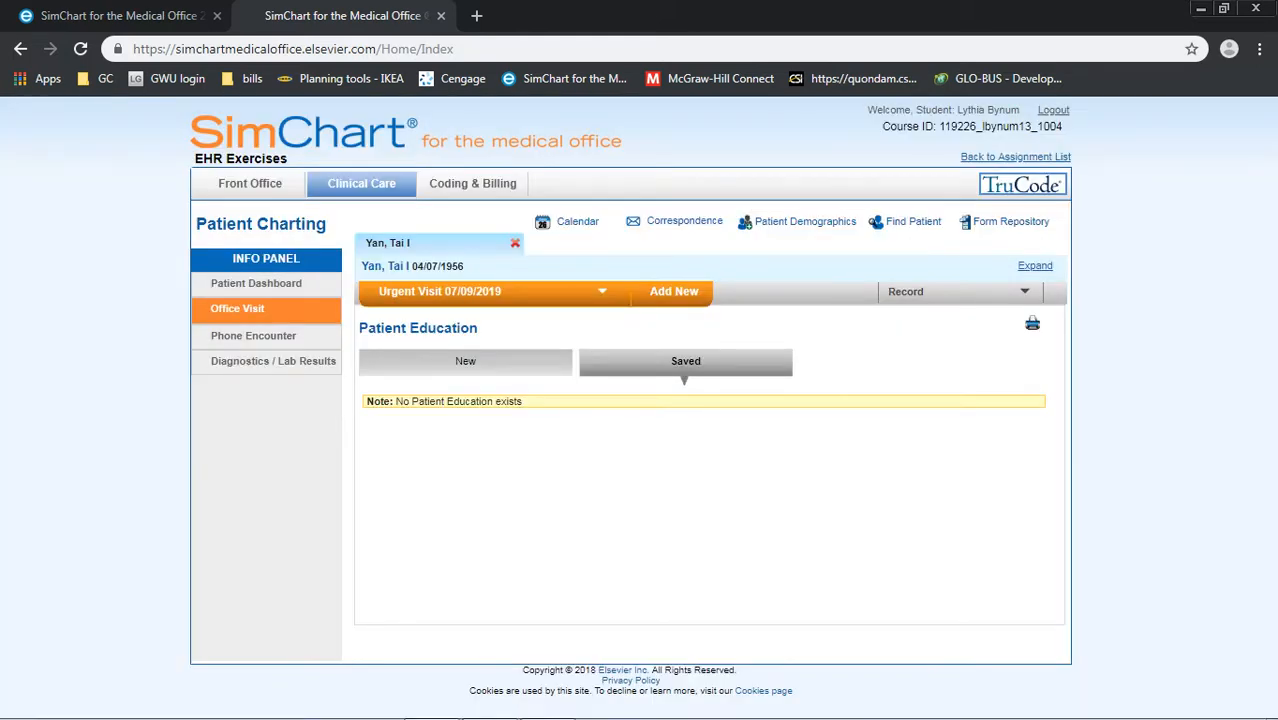
{"action": "left_click", "coordinate": [465, 362]}
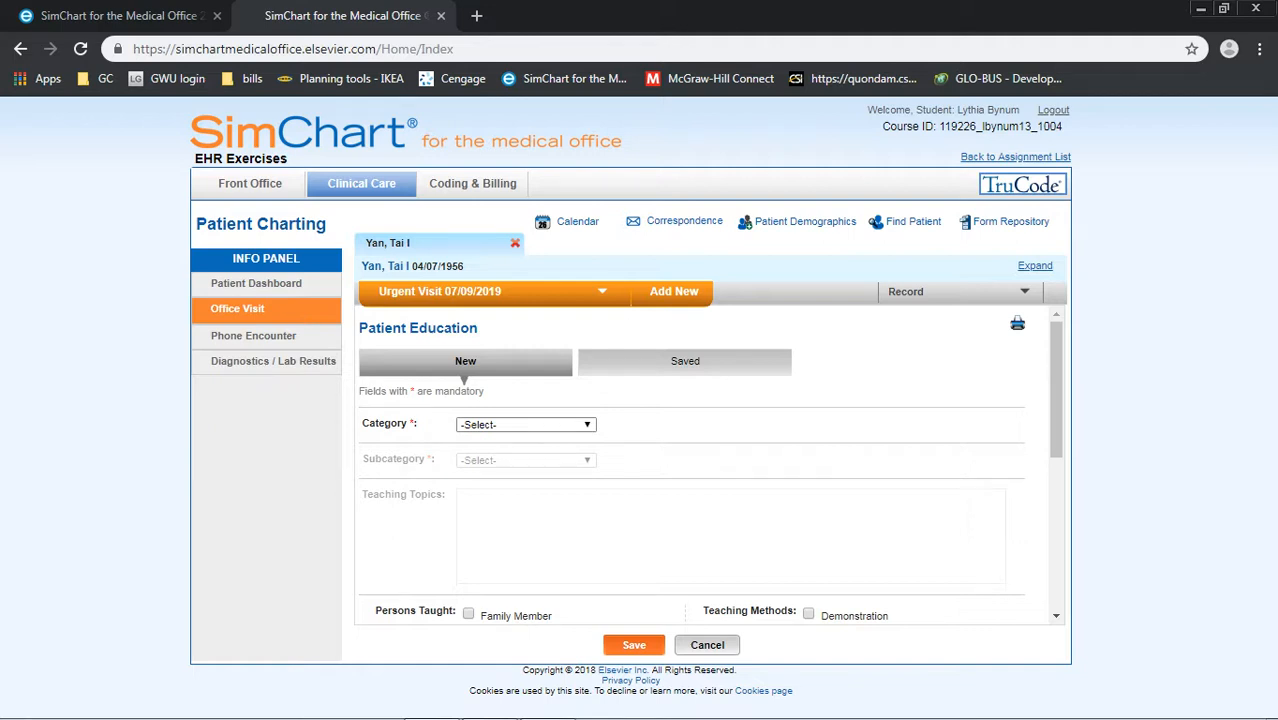
Step: Set the patient education category to Diagnosis and the subcategory to Blood & Immune
{"action": "left_click", "coordinate": [540, 425]}
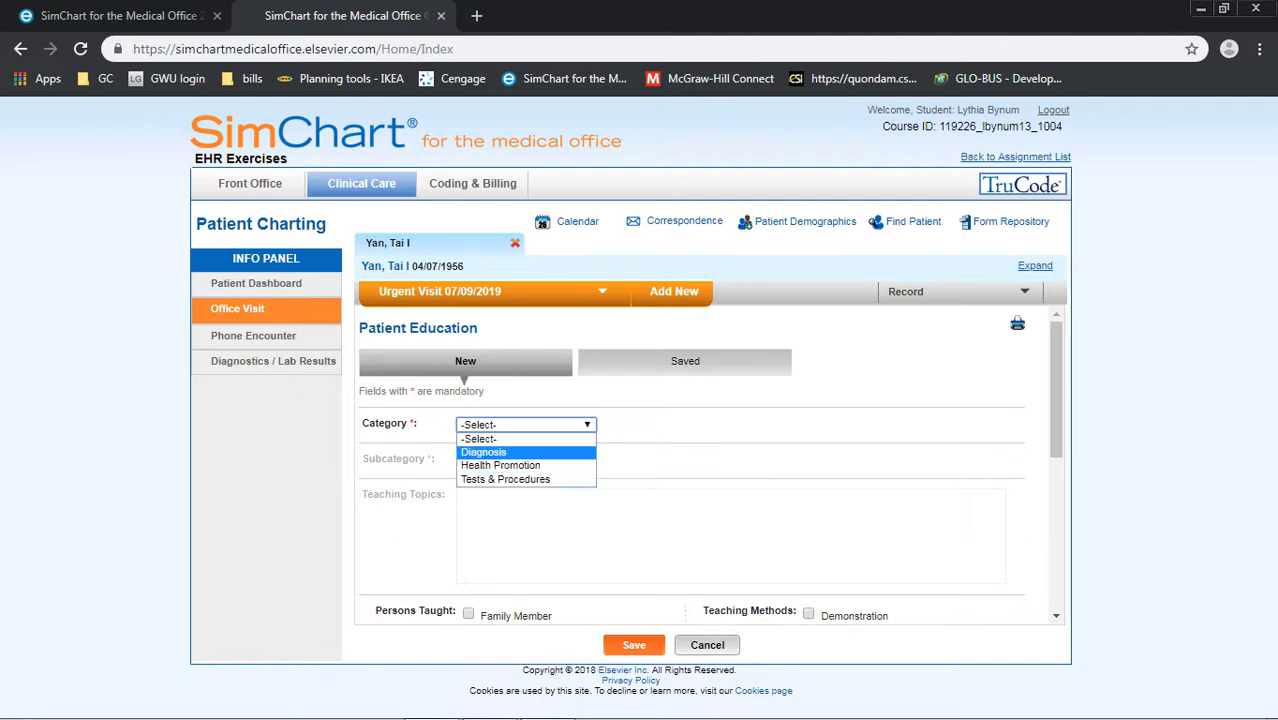
{"action": "left_click", "coordinate": [484, 453]}
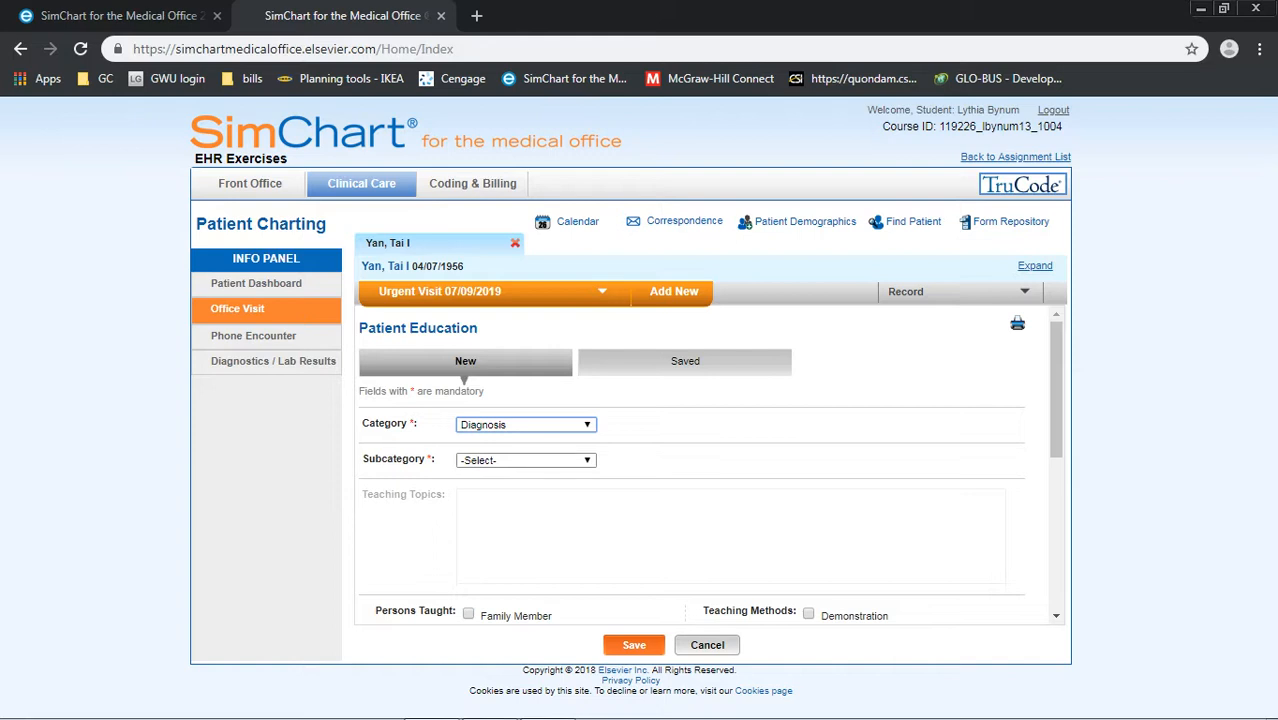
{"action": "left_click", "coordinate": [484, 460]}
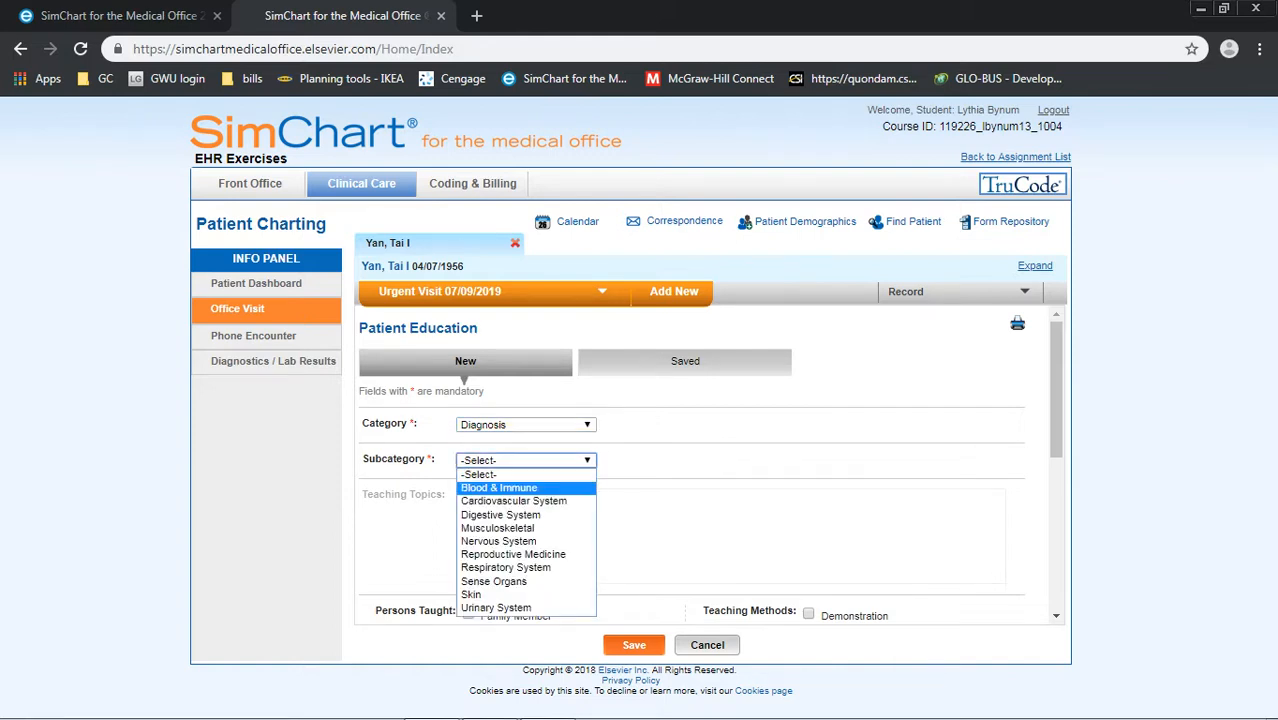
{"action": "scroll", "coordinate": [707, 467], "scroll_direction": "down", "scroll_amount": 2}
{"action": "scroll", "coordinate": [707, 467], "scroll_direction": "up", "scroll_amount": 1}
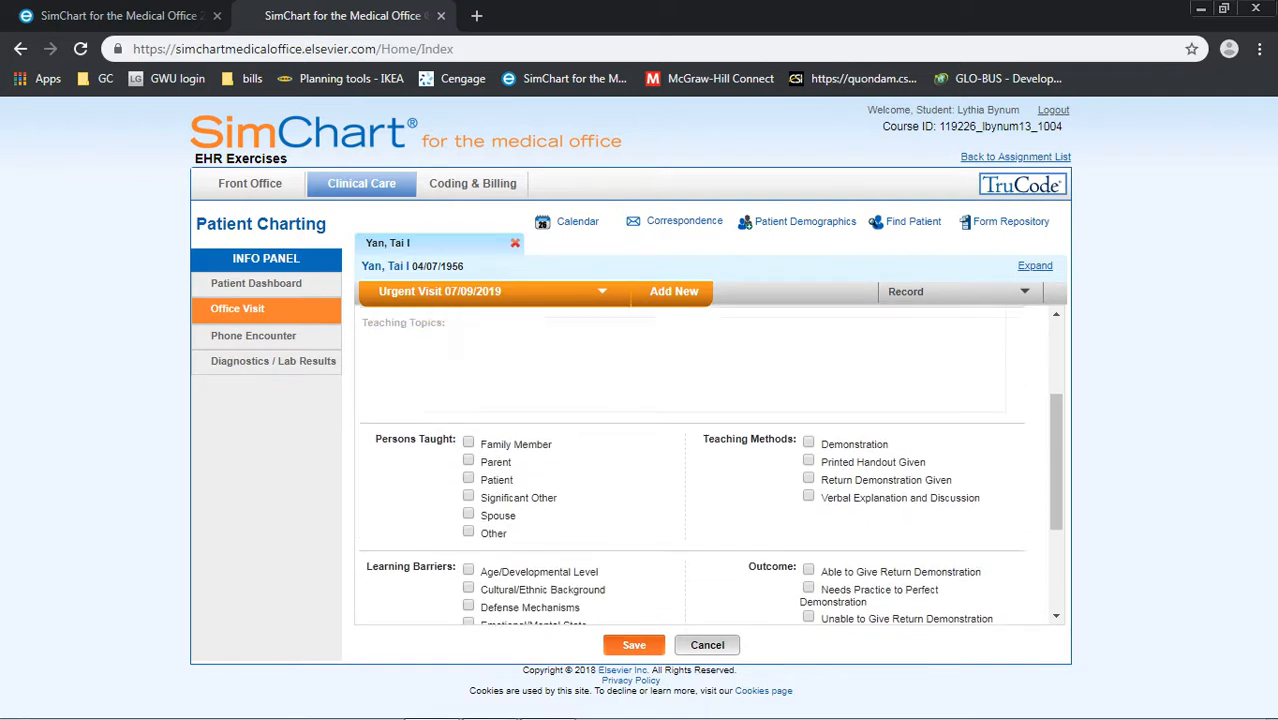
{"action": "scroll", "coordinate": [707, 467], "scroll_direction": "up", "scroll_amount": 2}
{"action": "left_click", "coordinate": [526, 460]}
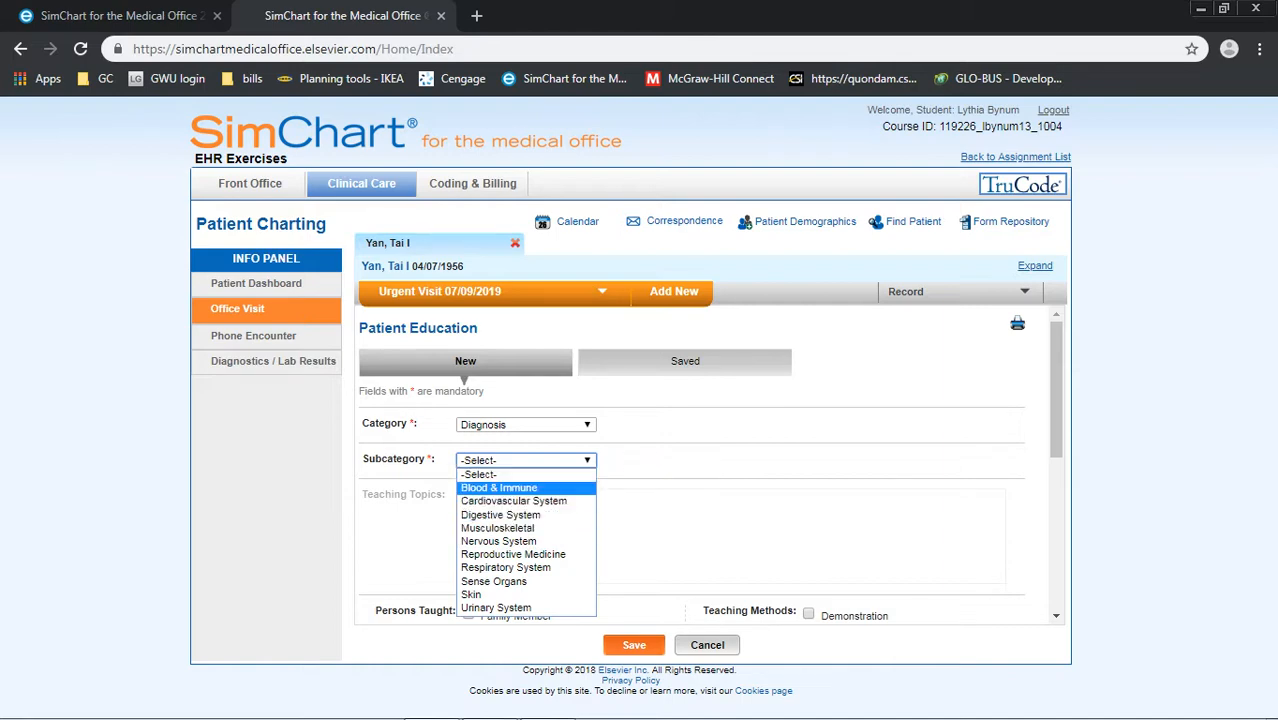
{"action": "key", "text": "Return"}
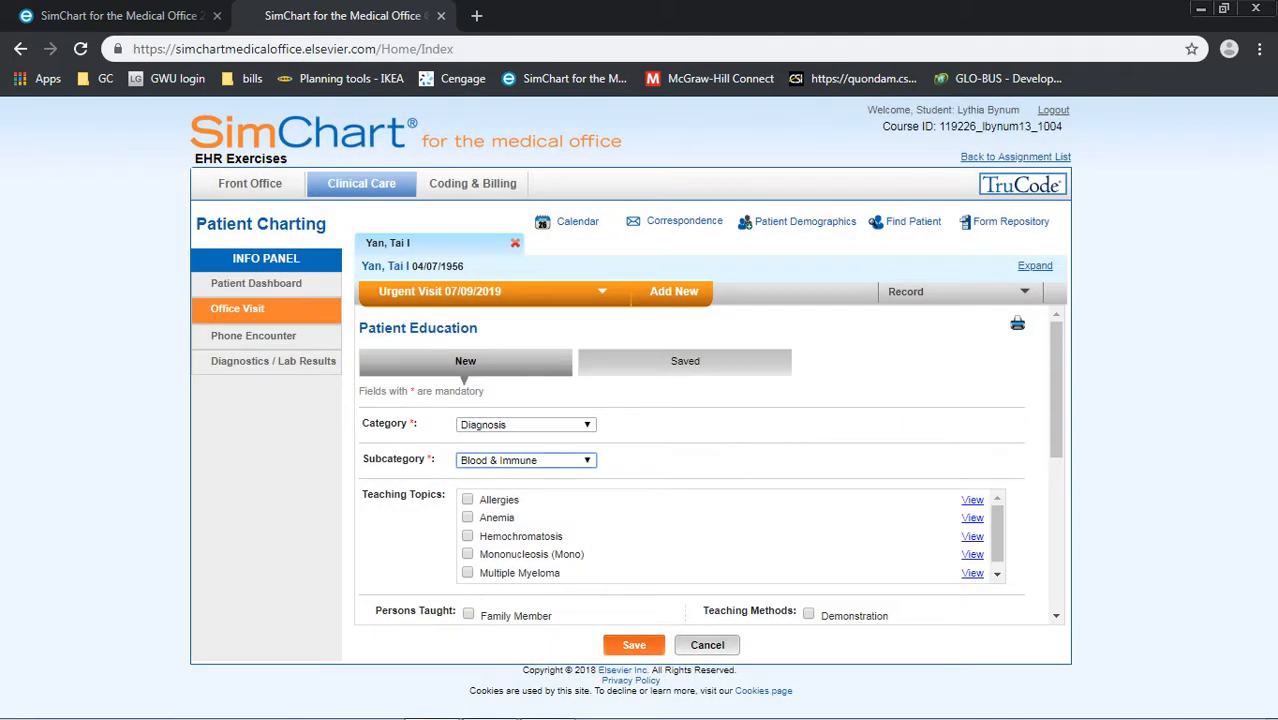
Step: Change the subcategory to Cardiovascular System and look through its teaching topics
{"action": "scroll", "coordinate": [700, 470], "scroll_direction": "down", "scroll_amount": 1}
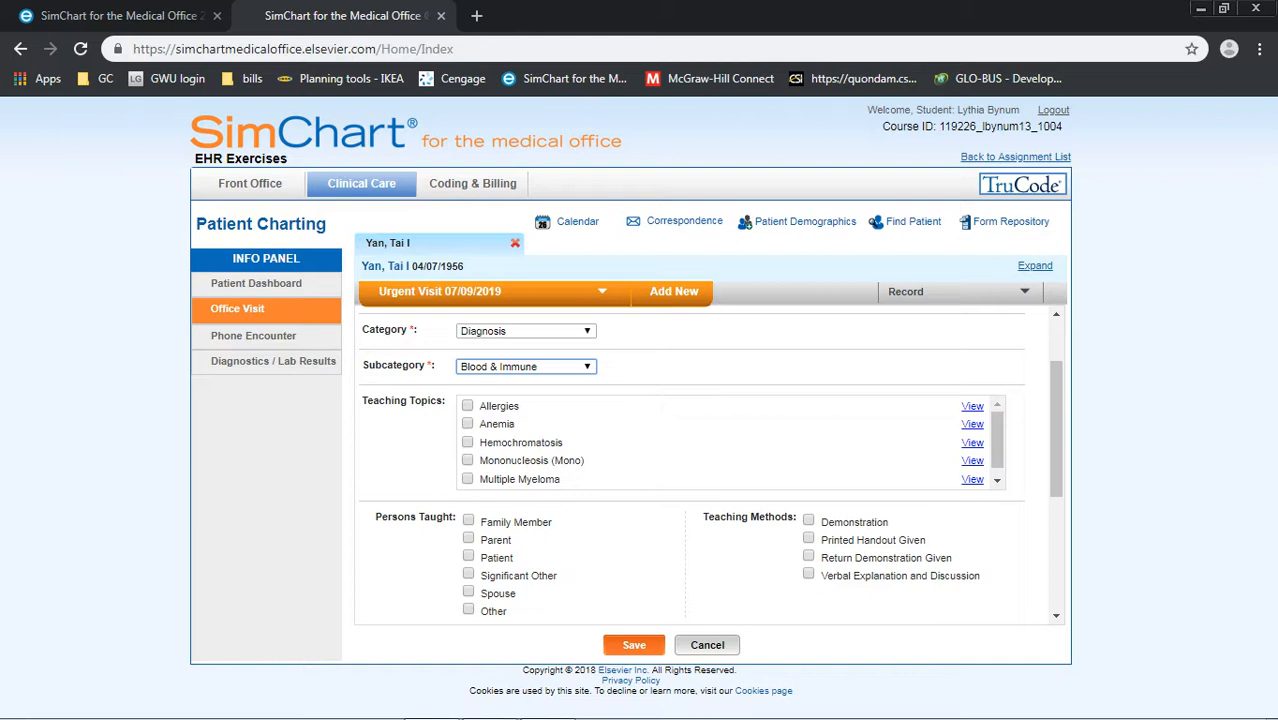
{"action": "left_click", "coordinate": [586, 367]}
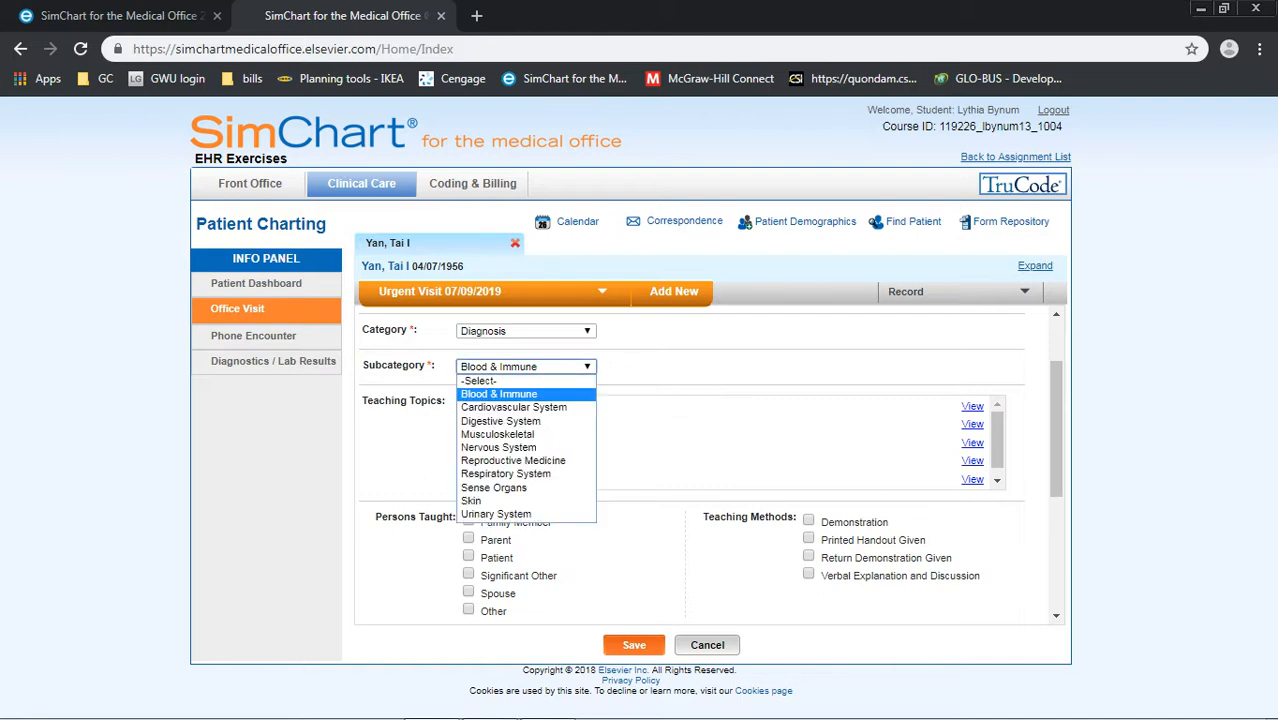
{"action": "left_click", "coordinate": [513, 407]}
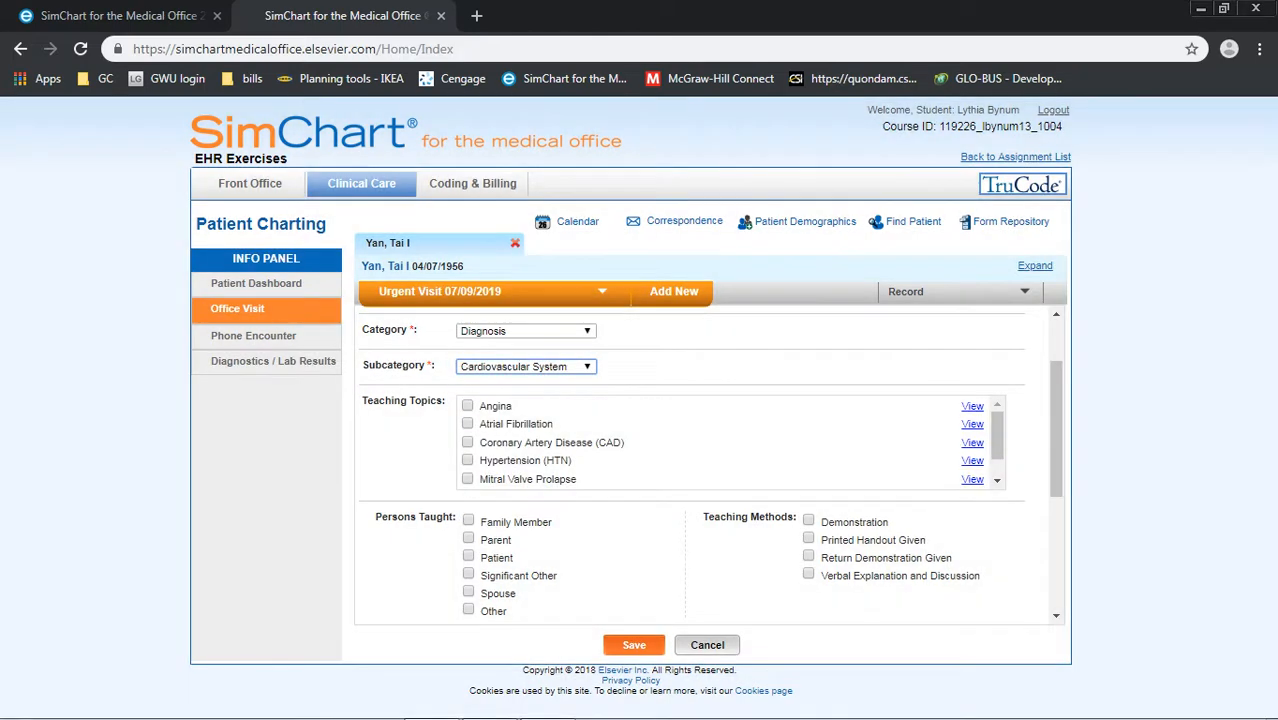
{"action": "left_click", "coordinate": [996, 480]}
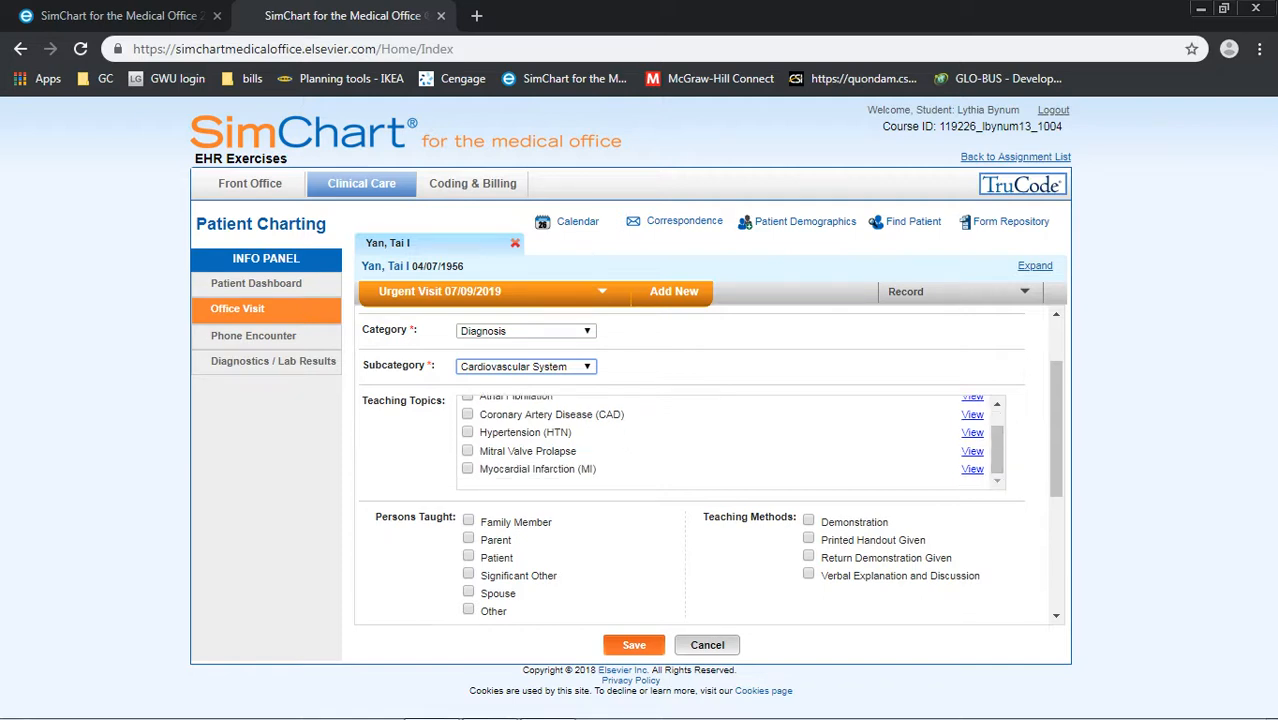
{"action": "scroll", "coordinate": [730, 440], "scroll_direction": "up", "scroll_amount": 2}
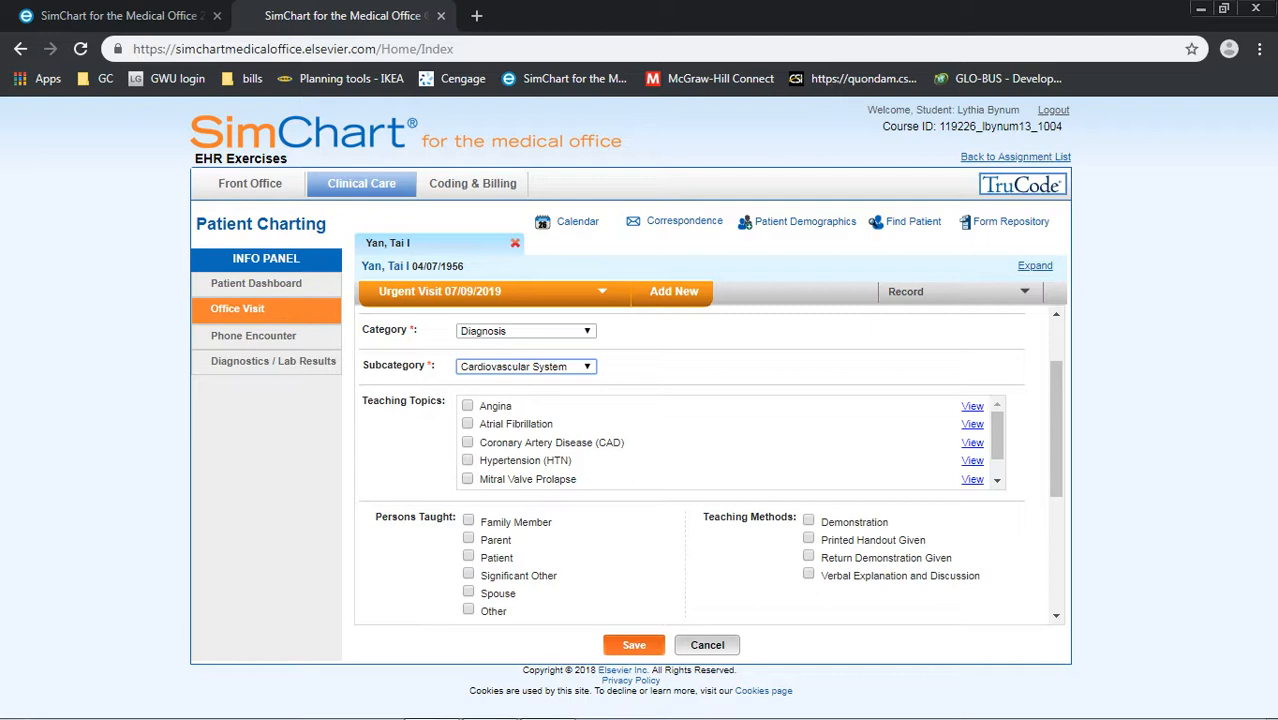
Step: Select the Smoking teaching topic under the Health Promotion category and Community Resources subcategory
{"action": "left_click", "coordinate": [587, 331]}
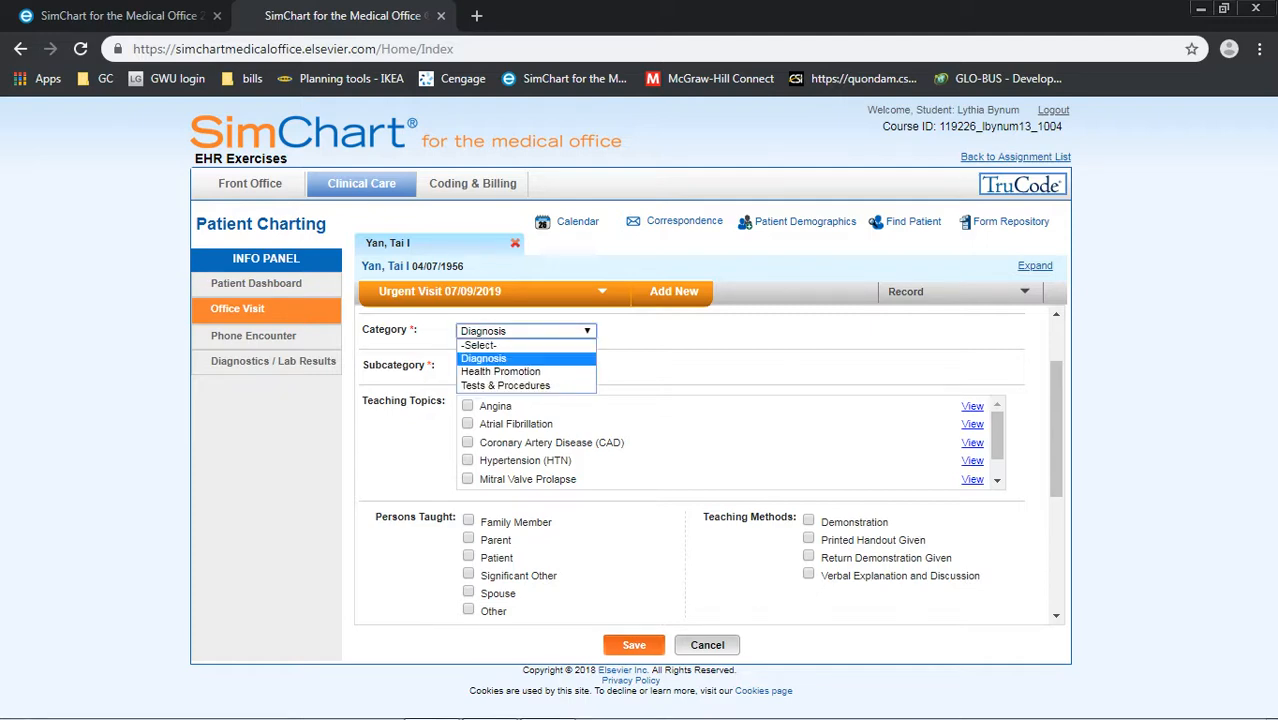
{"action": "left_click", "coordinate": [500, 371]}
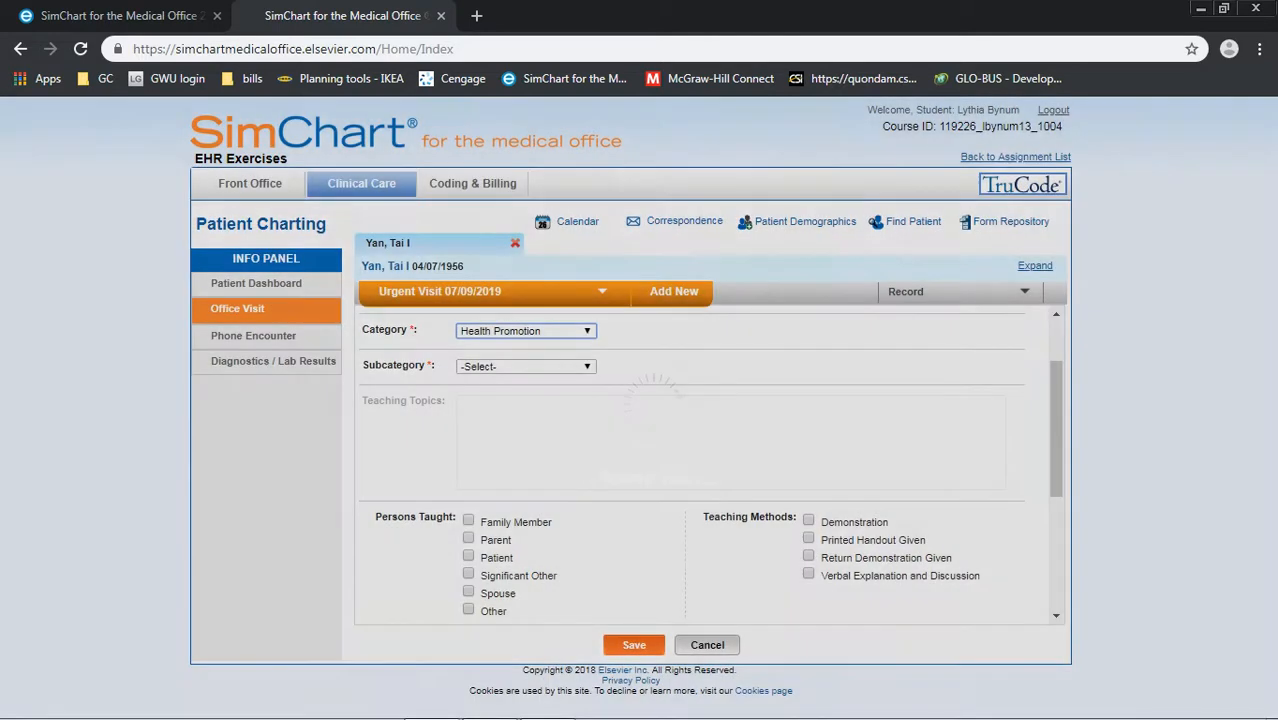
{"action": "left_click", "coordinate": [587, 366]}
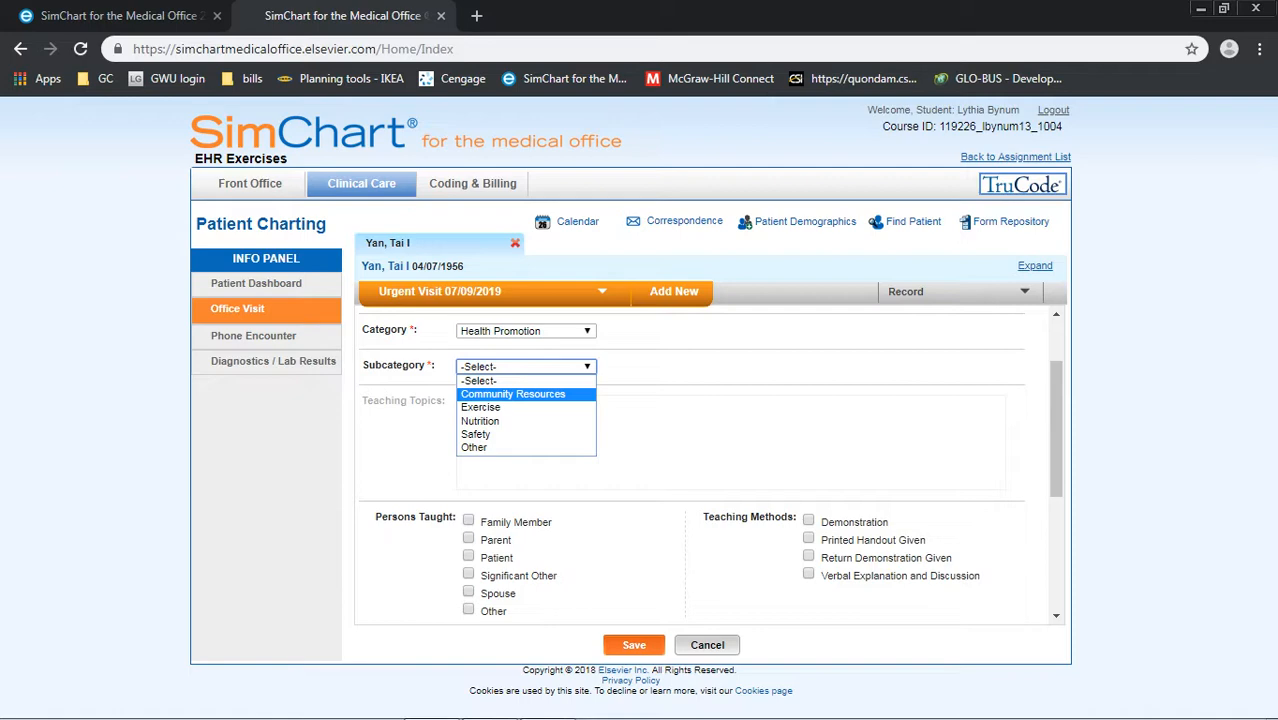
{"action": "left_click", "coordinate": [513, 394]}
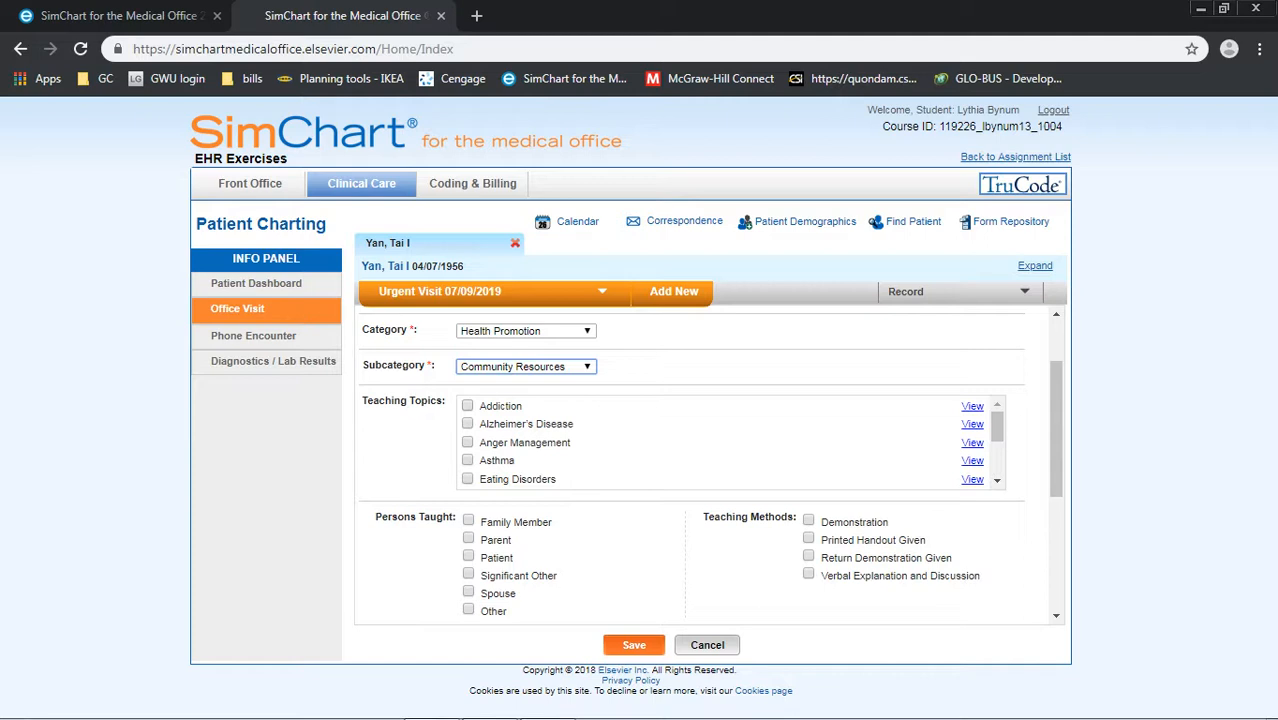
{"action": "scroll", "coordinate": [997, 430], "scroll_direction": "down", "scroll_amount": 2}
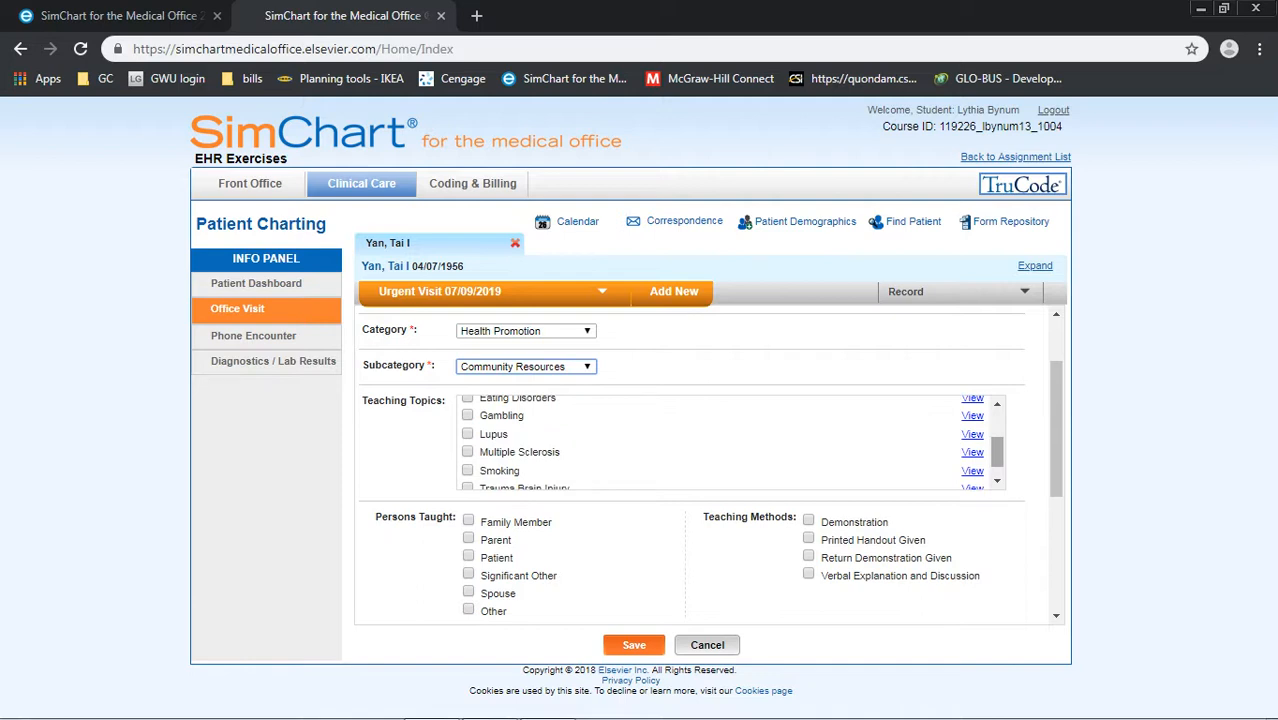
{"action": "left_click", "coordinate": [997, 481]}
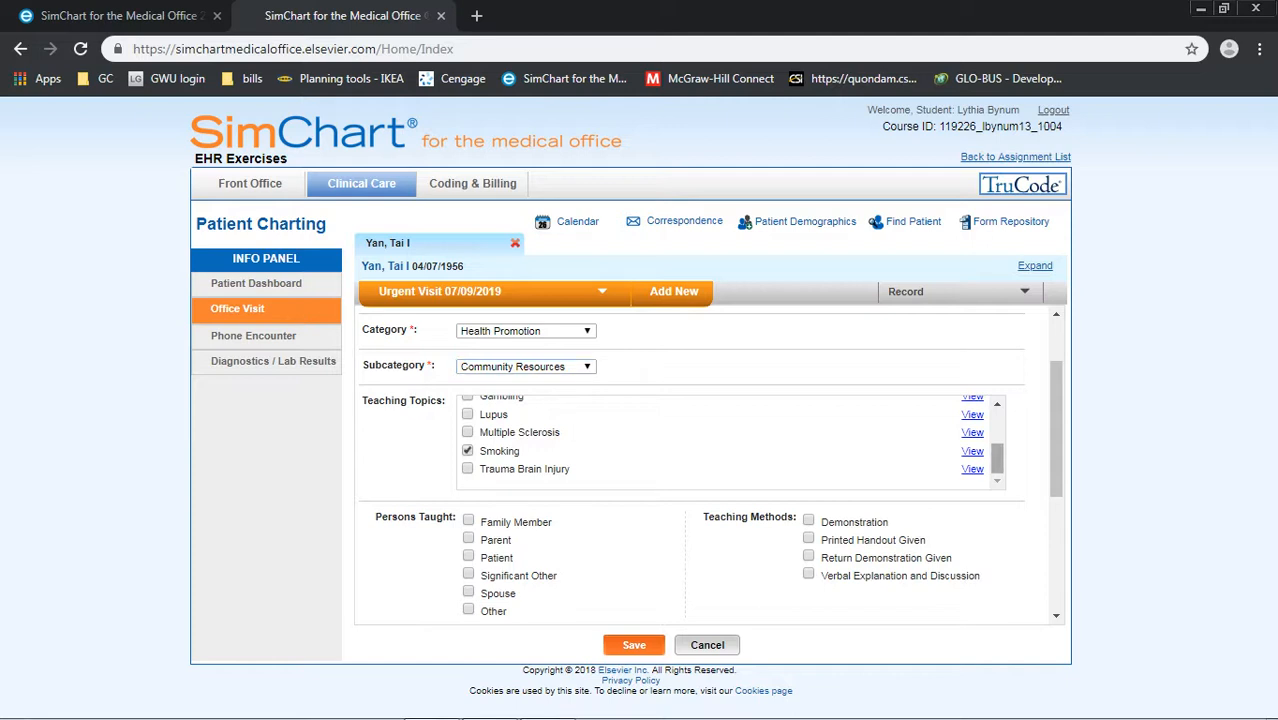
Step: View the Smoking topic's handout, read through its details, and close it to return to the education form
{"action": "left_click", "coordinate": [972, 451]}
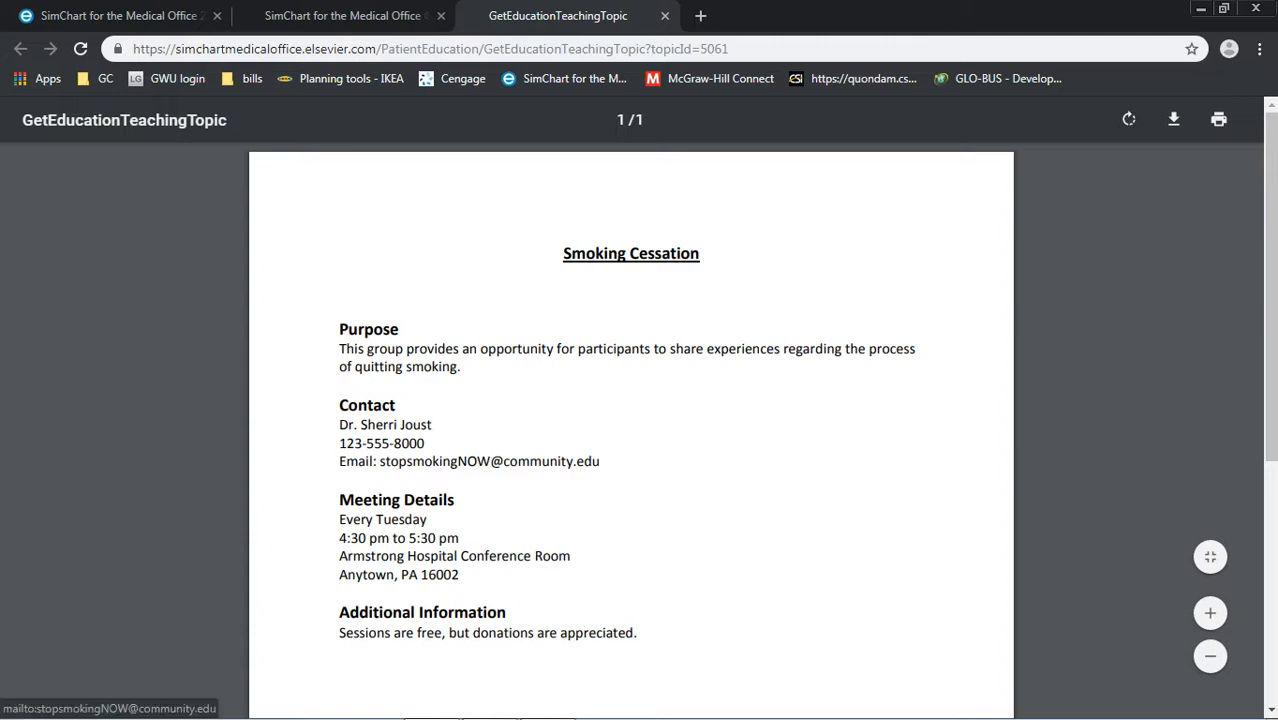
{"action": "scroll", "coordinate": [480, 461], "scroll_direction": "down", "scroll_amount": 2}
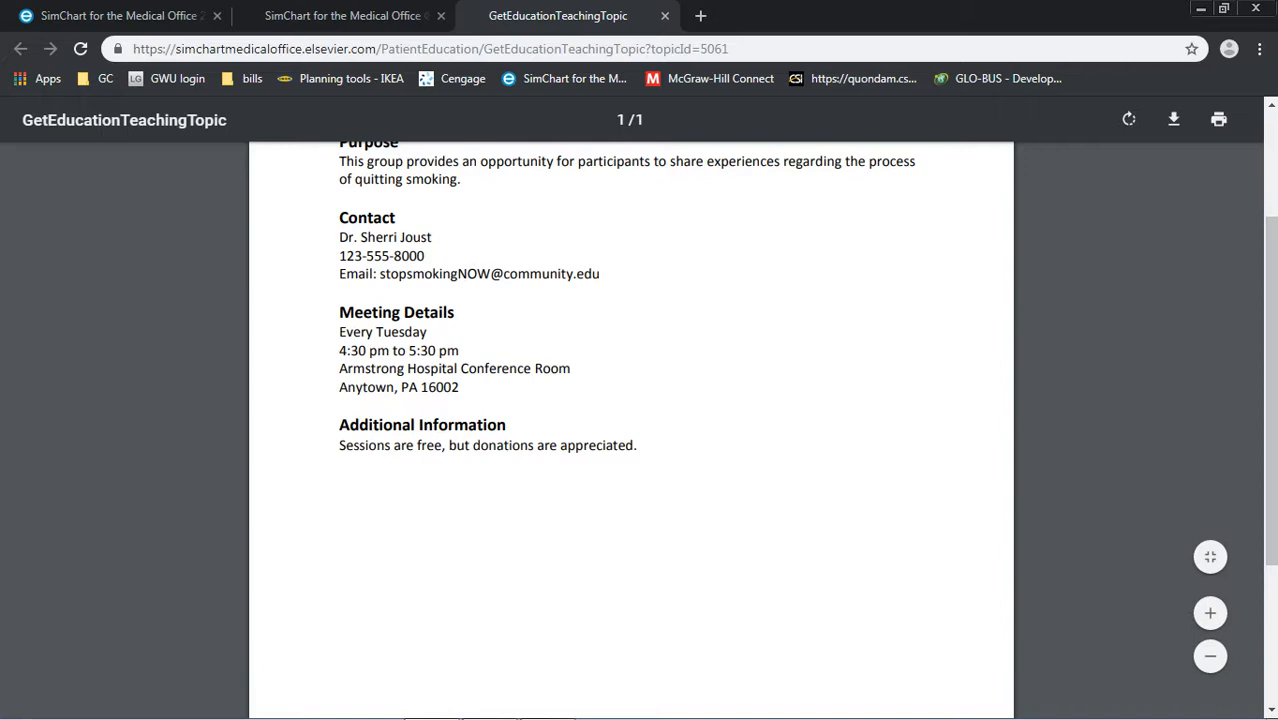
{"action": "scroll", "coordinate": [630, 430], "scroll_direction": "up", "scroll_amount": 2}
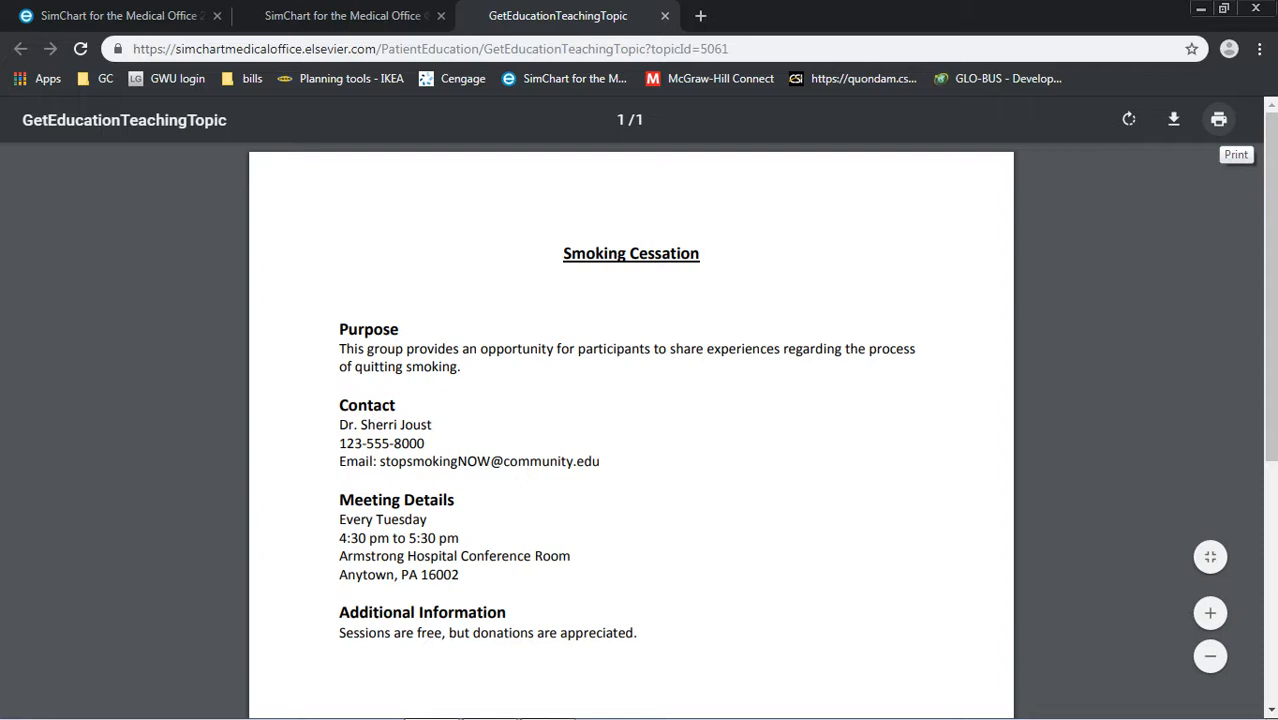
{"action": "left_click", "coordinate": [665, 15]}
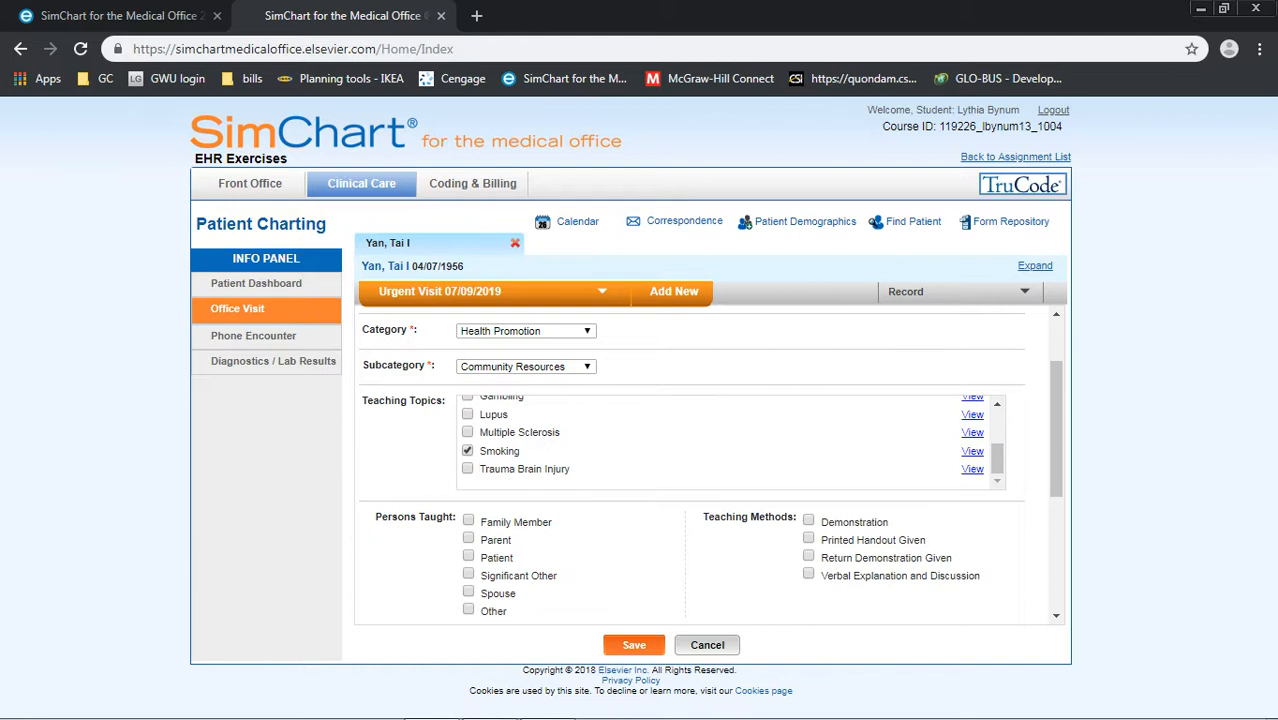
Step: Select the Addiction teaching topic in addition to Smoking
{"action": "scroll", "coordinate": [730, 440], "scroll_direction": "up", "scroll_amount": 2}
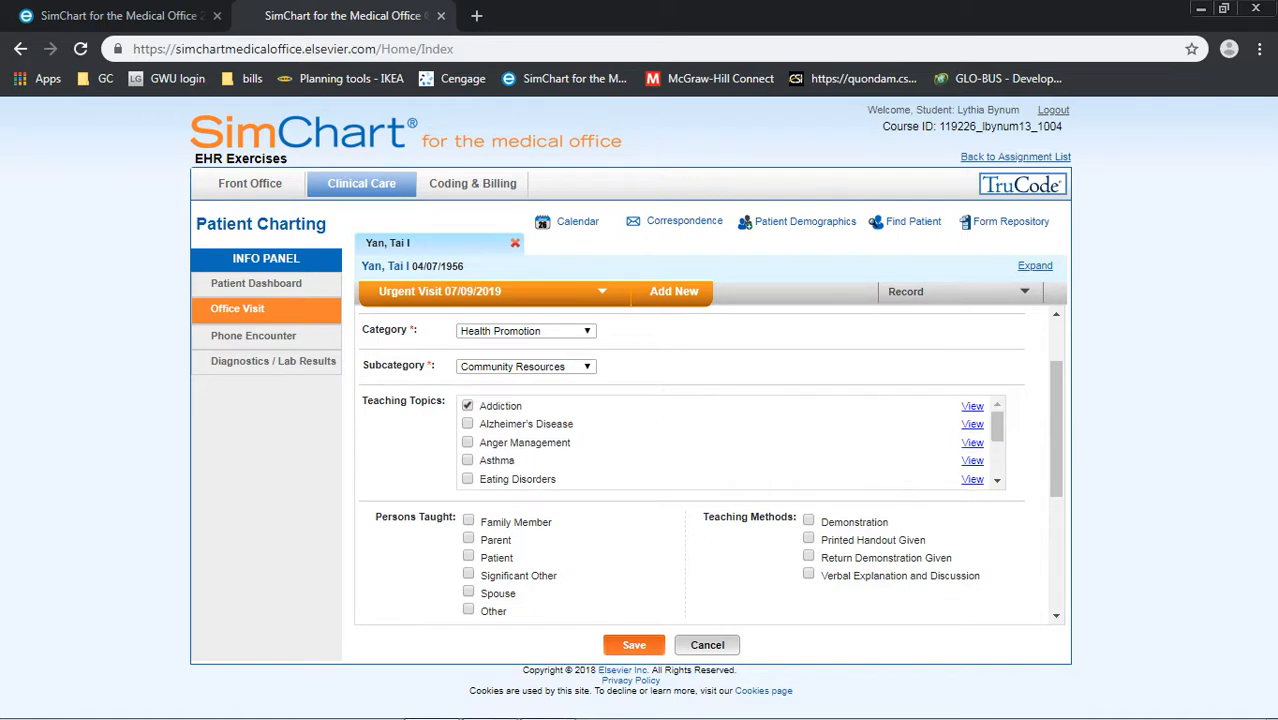
Step: View the Addiction topic's handout, read through its details, and close it to return to the education form
{"action": "left_click", "coordinate": [972, 406]}
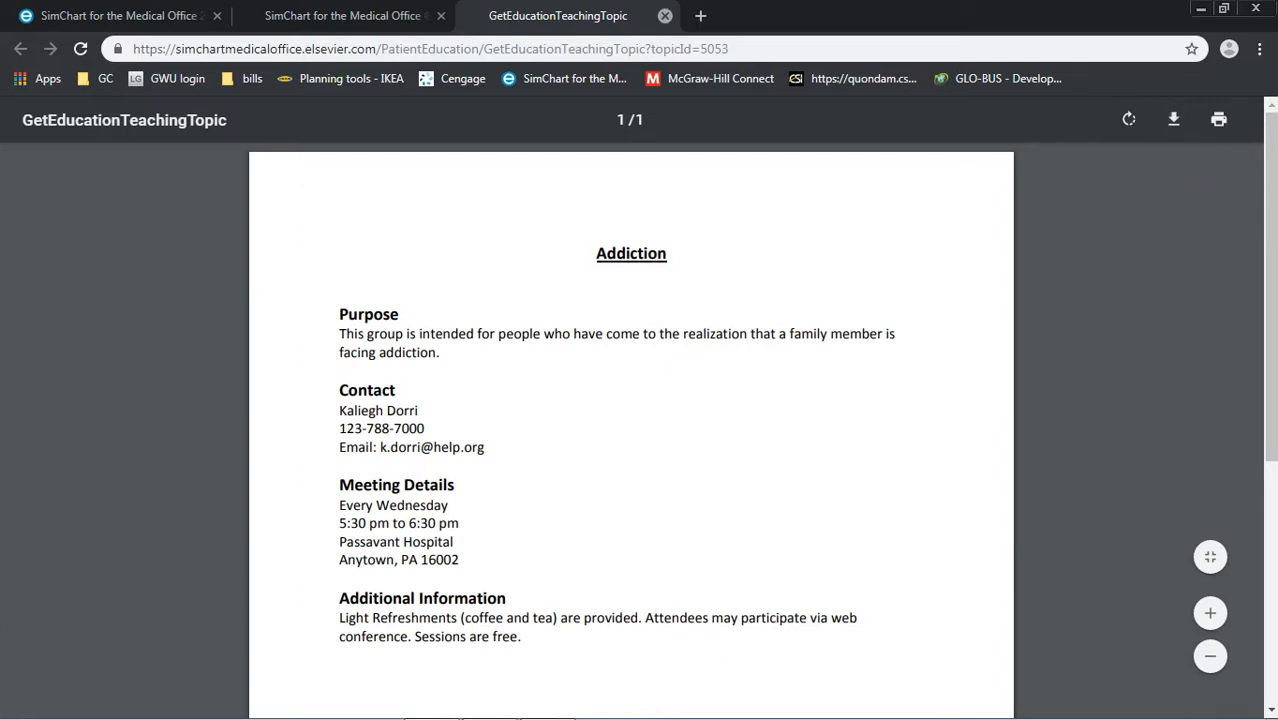
{"action": "left_click", "coordinate": [664, 16]}
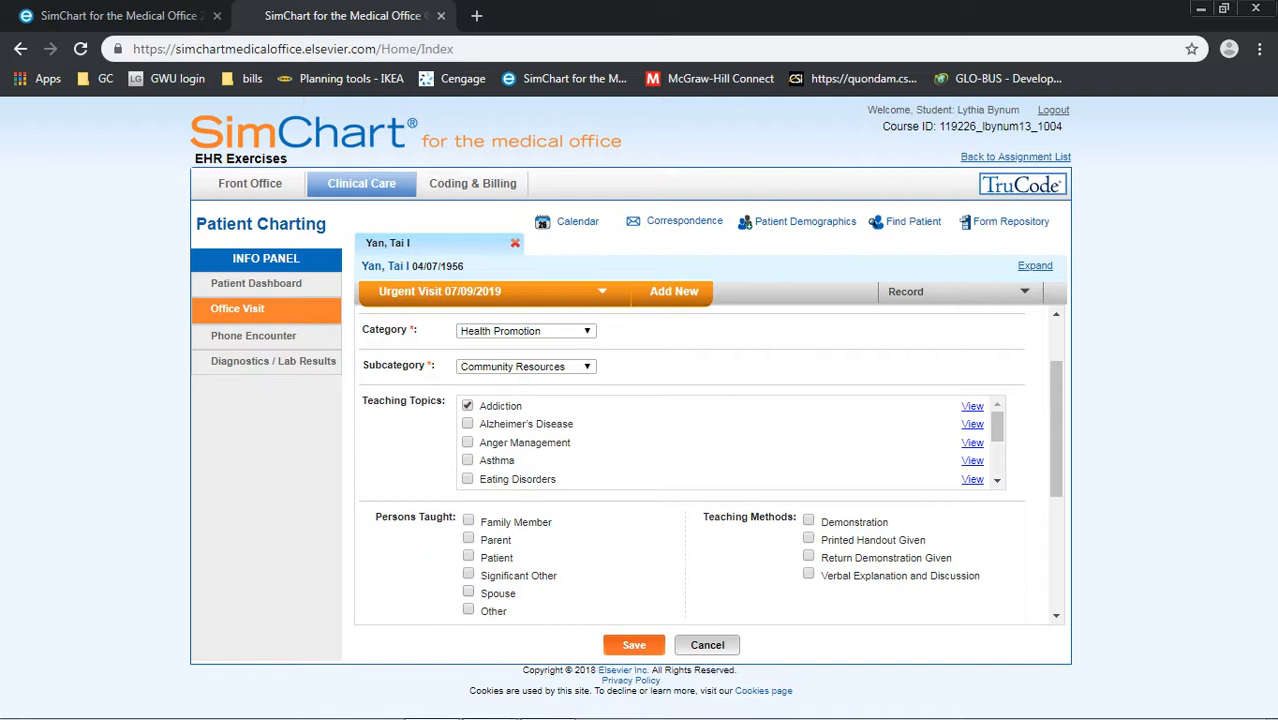
Step: Mark Family Member, Parent, Patient and Significant Other as persons taught, choose all four teaching methods, and save the education record
{"action": "left_click", "coordinate": [468, 520]}
{"action": "left_click", "coordinate": [468, 538]}
{"action": "left_click", "coordinate": [808, 520]}
{"action": "left_click", "coordinate": [808, 538]}
{"action": "left_click", "coordinate": [808, 556]}
{"action": "left_click", "coordinate": [633, 644]}
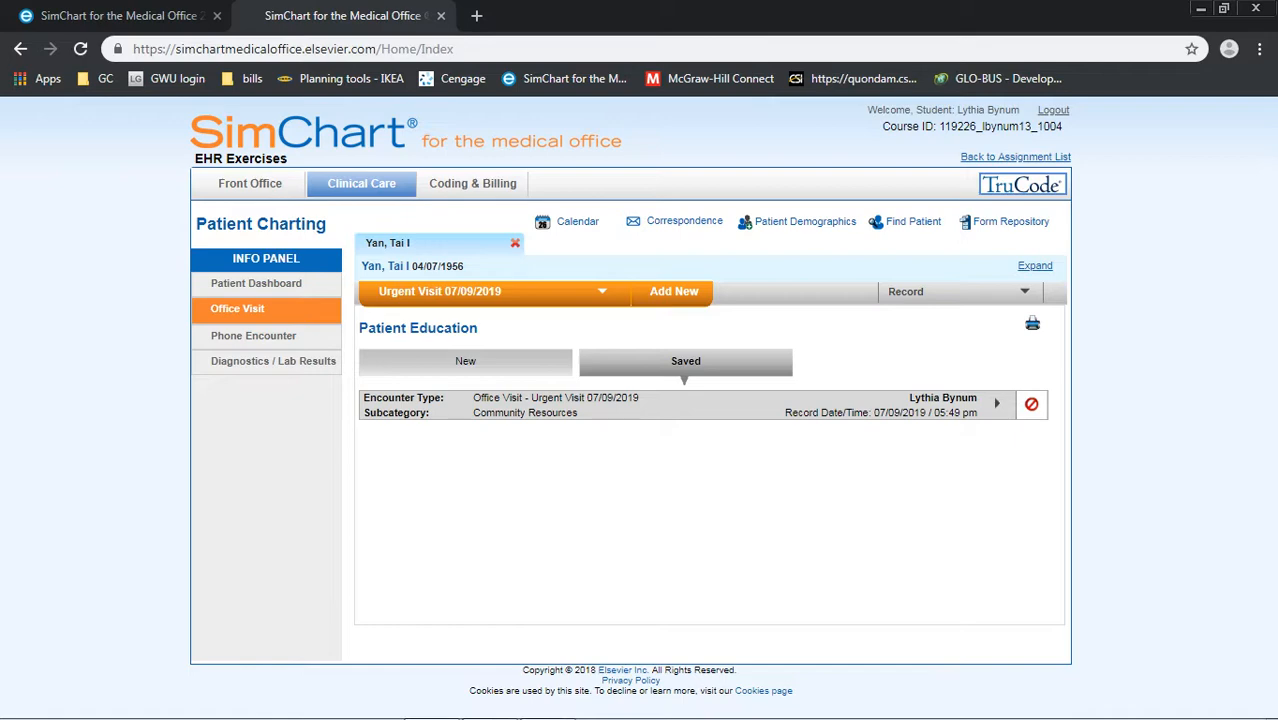
Step: Review the saved Community Resources education record, including its printable version, and return to the saved records list
{"action": "left_click", "coordinate": [997, 404]}
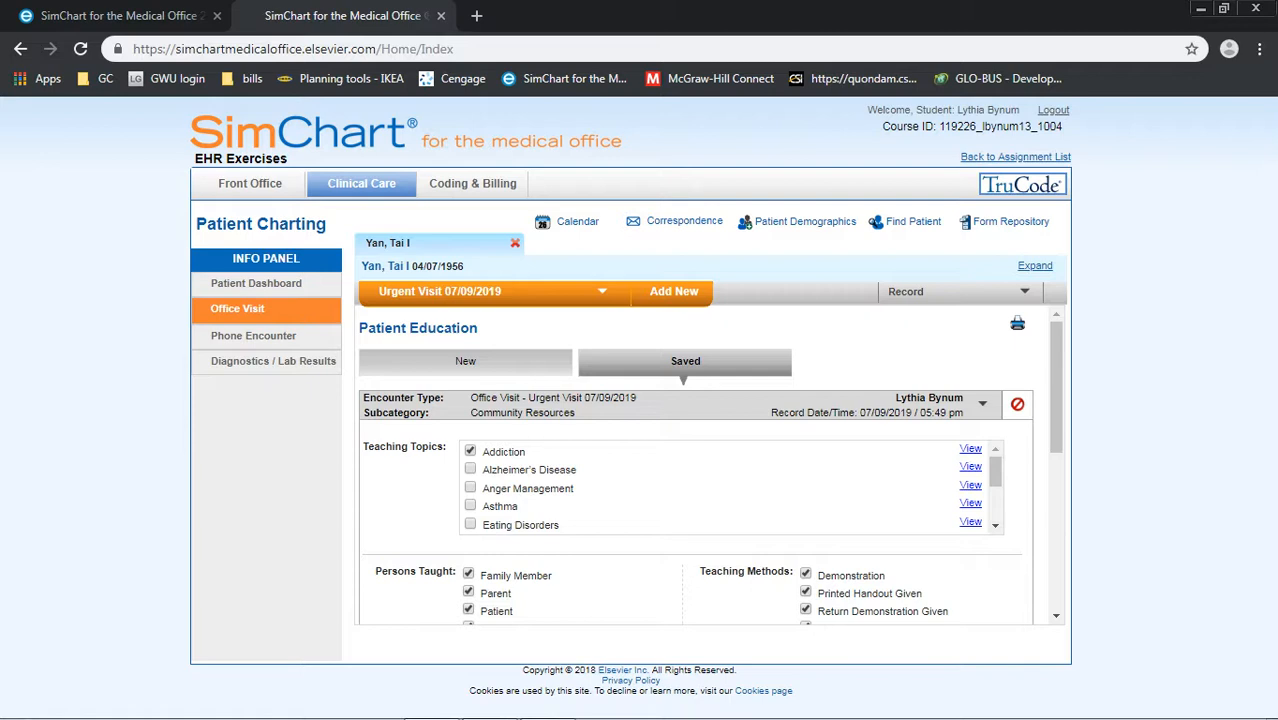
{"action": "left_click", "coordinate": [982, 404]}
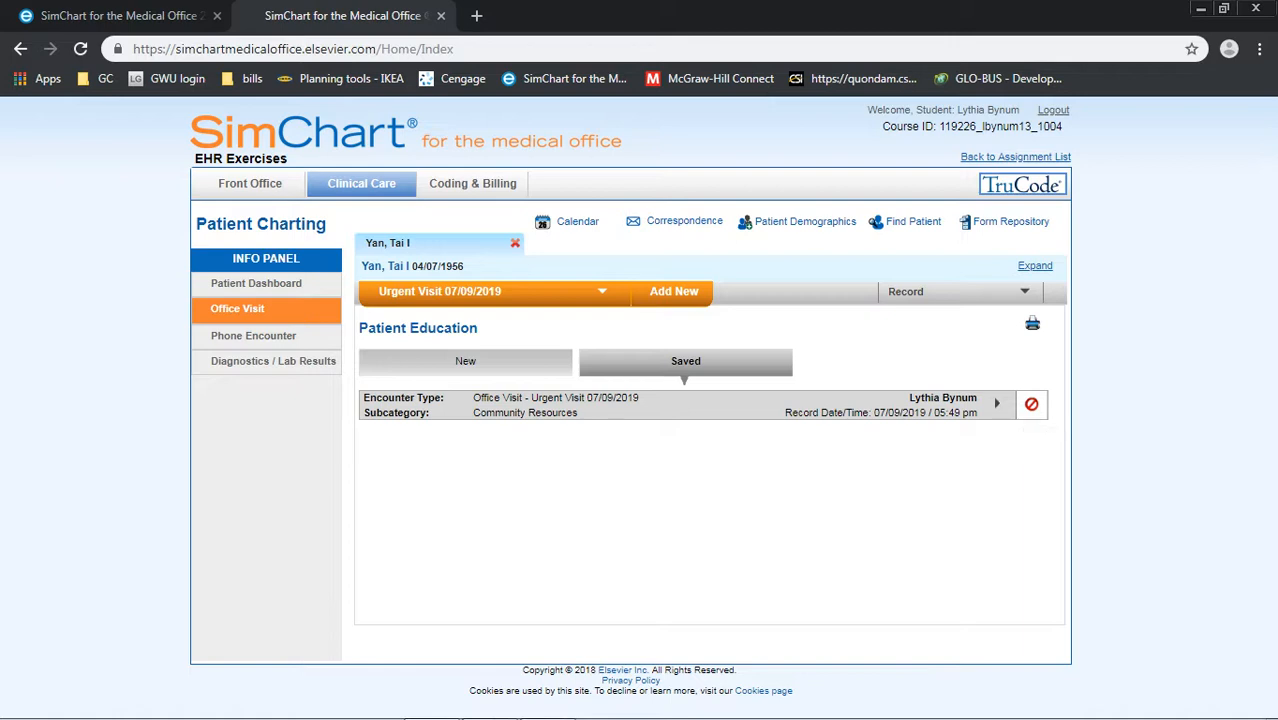
{"action": "left_click", "coordinate": [1032, 323]}
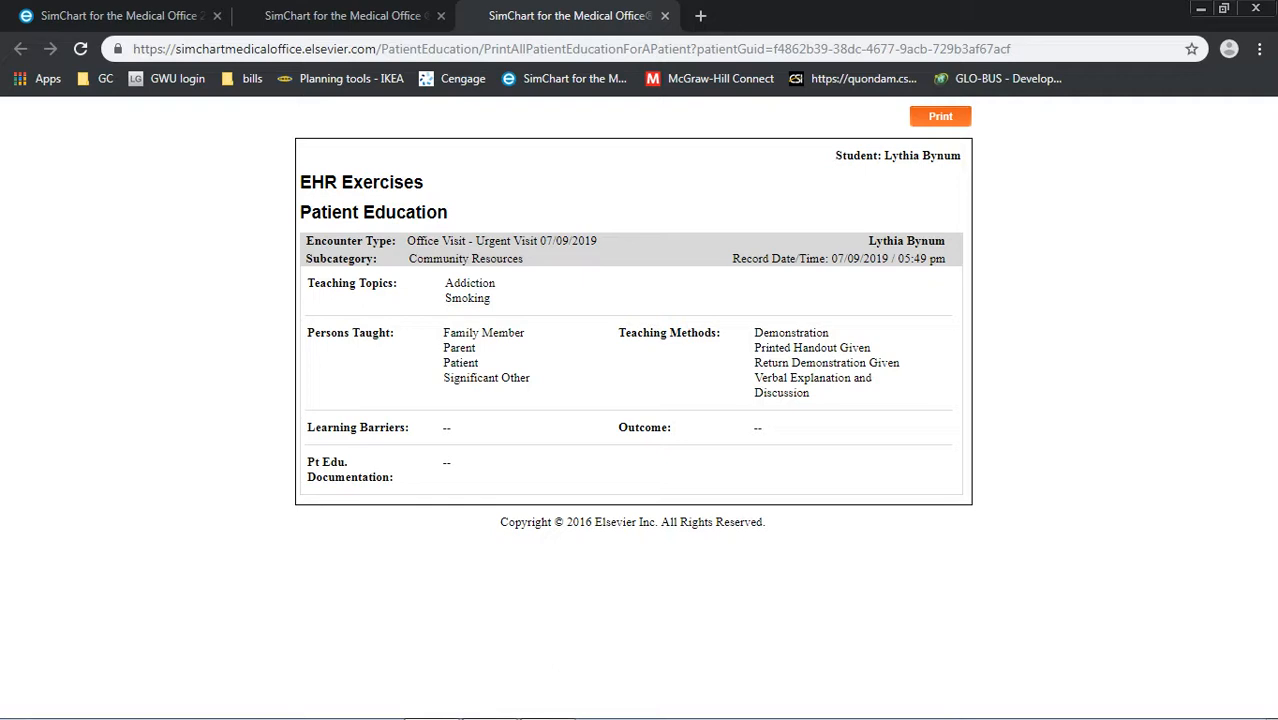
{"action": "left_click", "coordinate": [664, 15]}
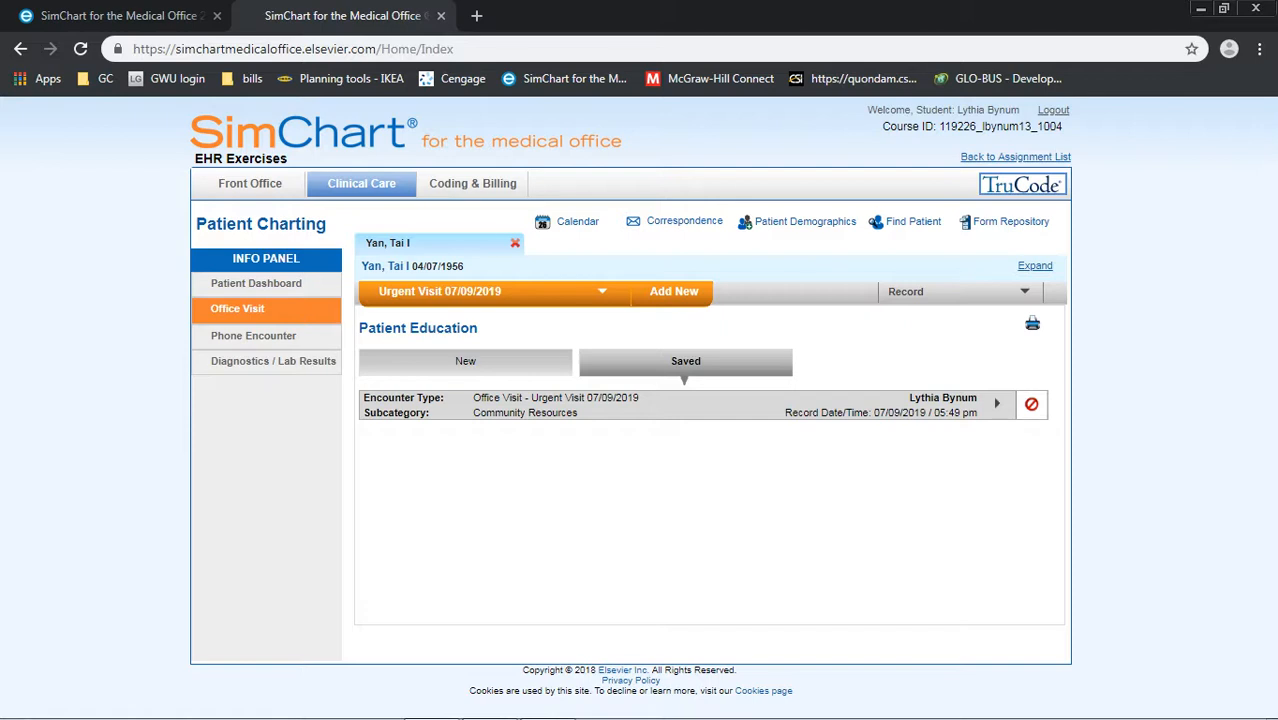
Step: In the saved record, mark learning barriers Age/Developmental Level and Defense Mechanisms, and outcomes Unable to Give Return Demonstration and Verbalizes Understanding
{"action": "left_click", "coordinate": [997, 404]}
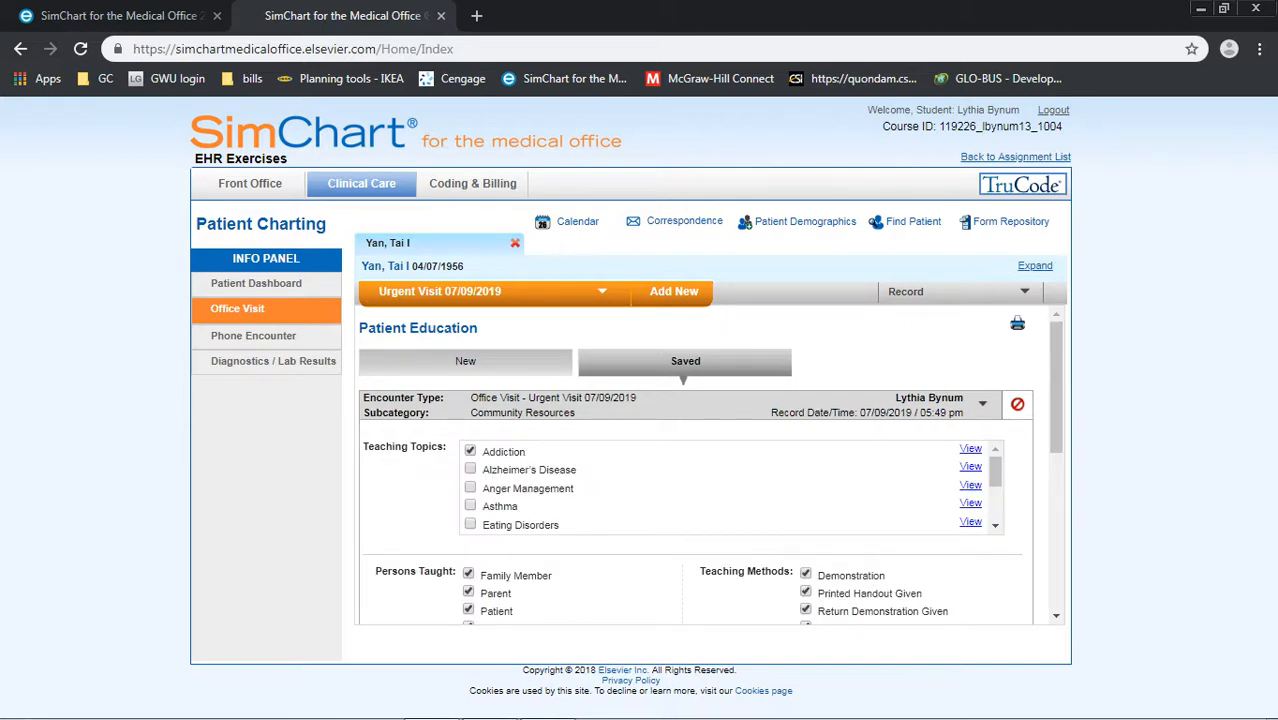
{"action": "scroll", "coordinate": [730, 486], "scroll_direction": "down", "scroll_amount": 3}
{"action": "scroll", "coordinate": [709, 467], "scroll_direction": "down", "scroll_amount": 4}
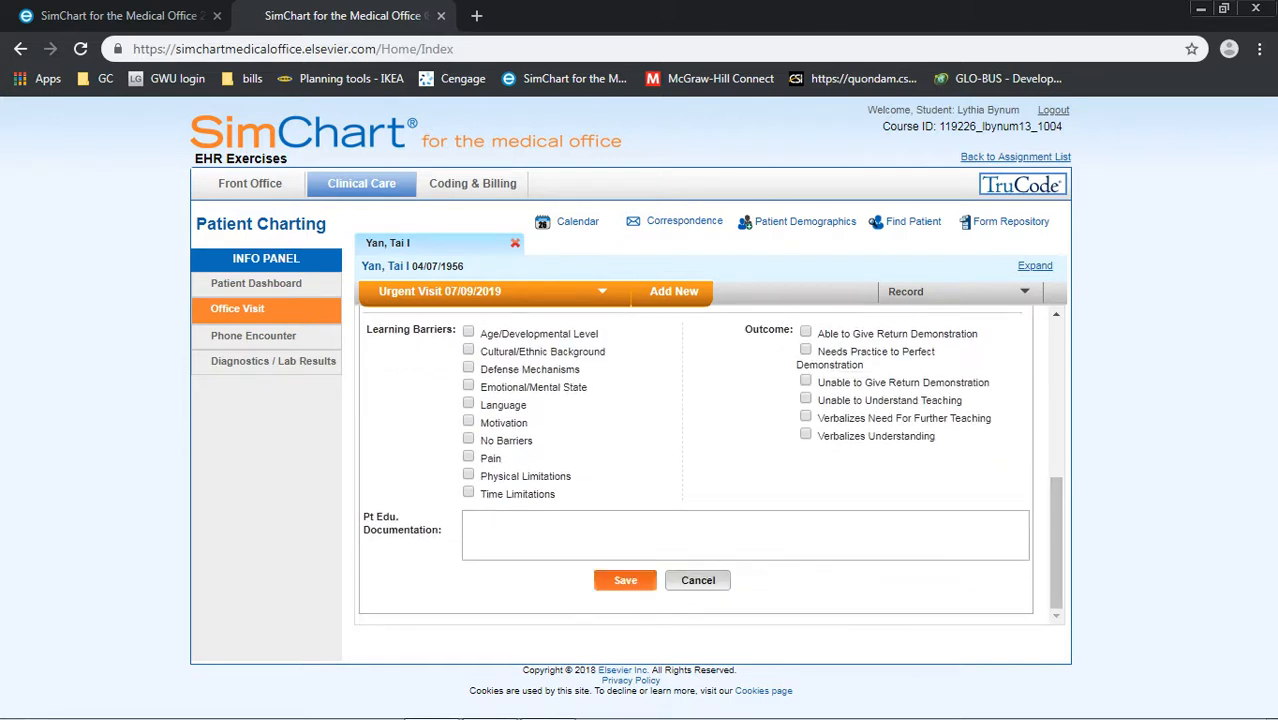
{"action": "scroll", "coordinate": [709, 467], "scroll_direction": "up", "scroll_amount": 1}
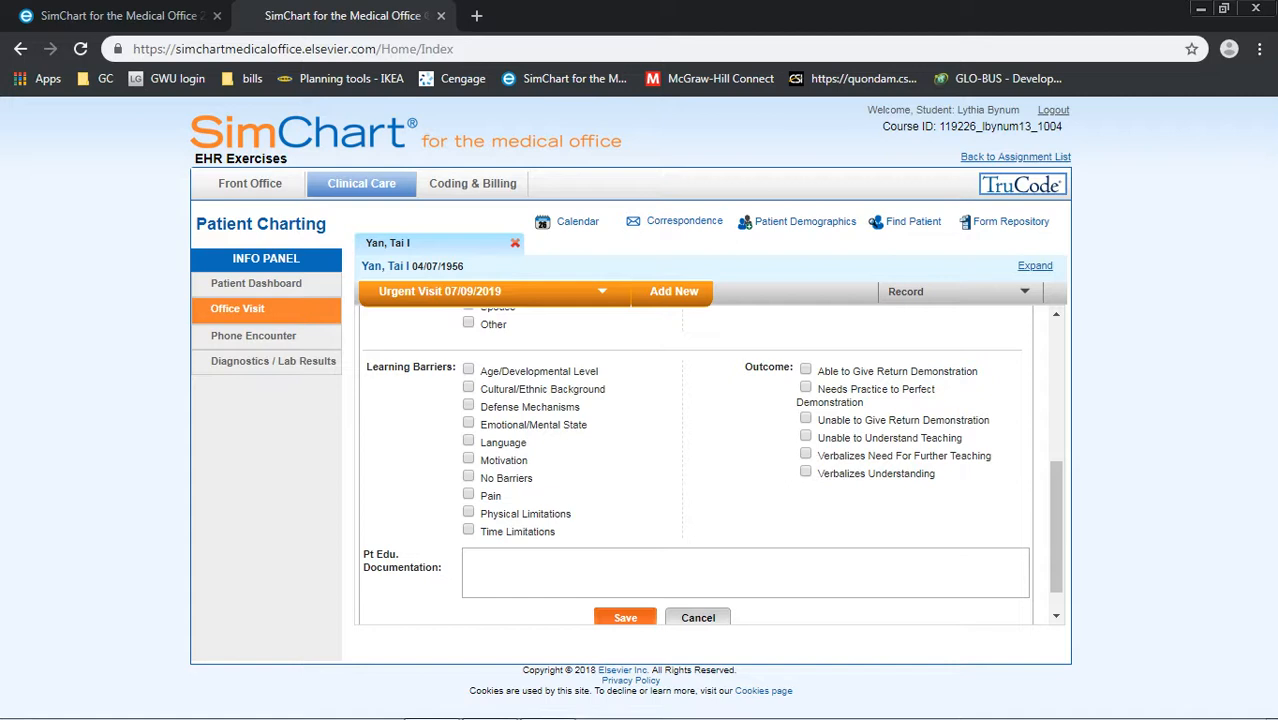
{"action": "scroll", "coordinate": [710, 465], "scroll_direction": "up", "scroll_amount": 2}
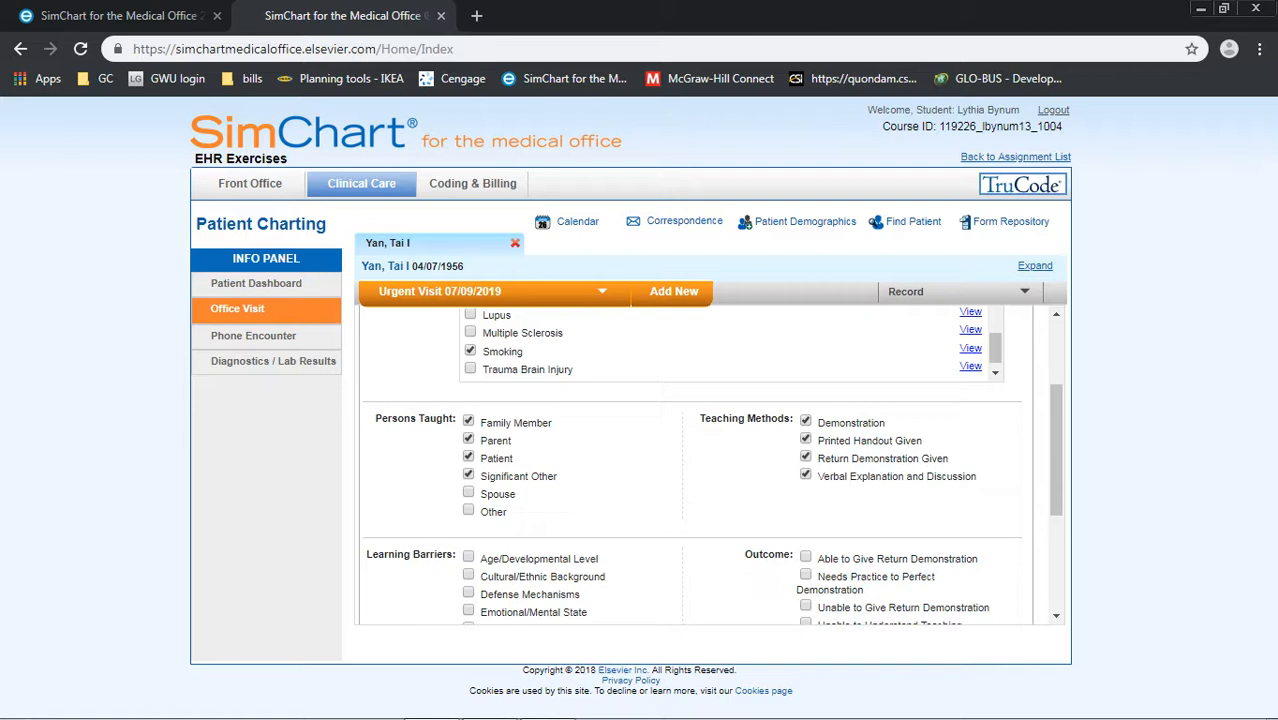
{"action": "scroll", "coordinate": [710, 465], "scroll_direction": "down", "scroll_amount": 2}
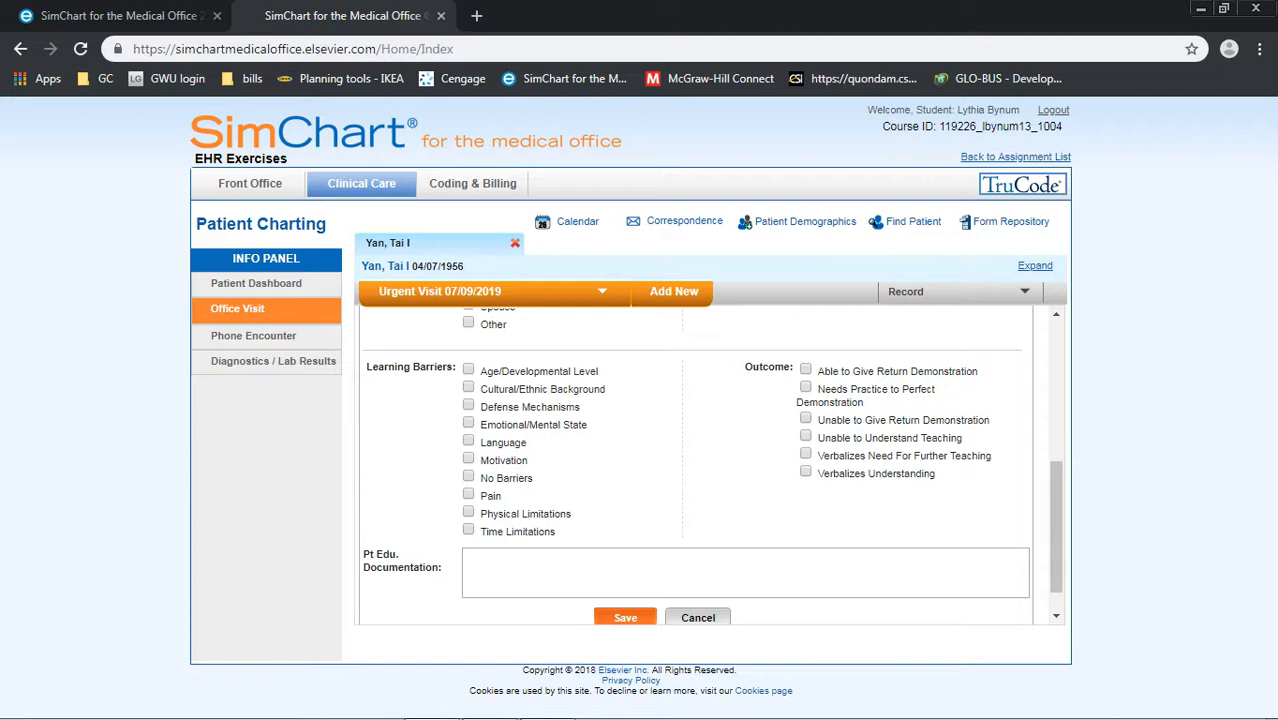
{"action": "left_click", "coordinate": [806, 471]}
{"action": "left_click", "coordinate": [806, 418]}
{"action": "left_click", "coordinate": [468, 405]}
{"action": "left_click", "coordinate": [468, 369]}
Step: Enter the patient education documentation as "DHFHGKHHLIJPJ." signed with the student's name and the credential CMA, and save the record
{"action": "left_click", "coordinate": [465, 556]}
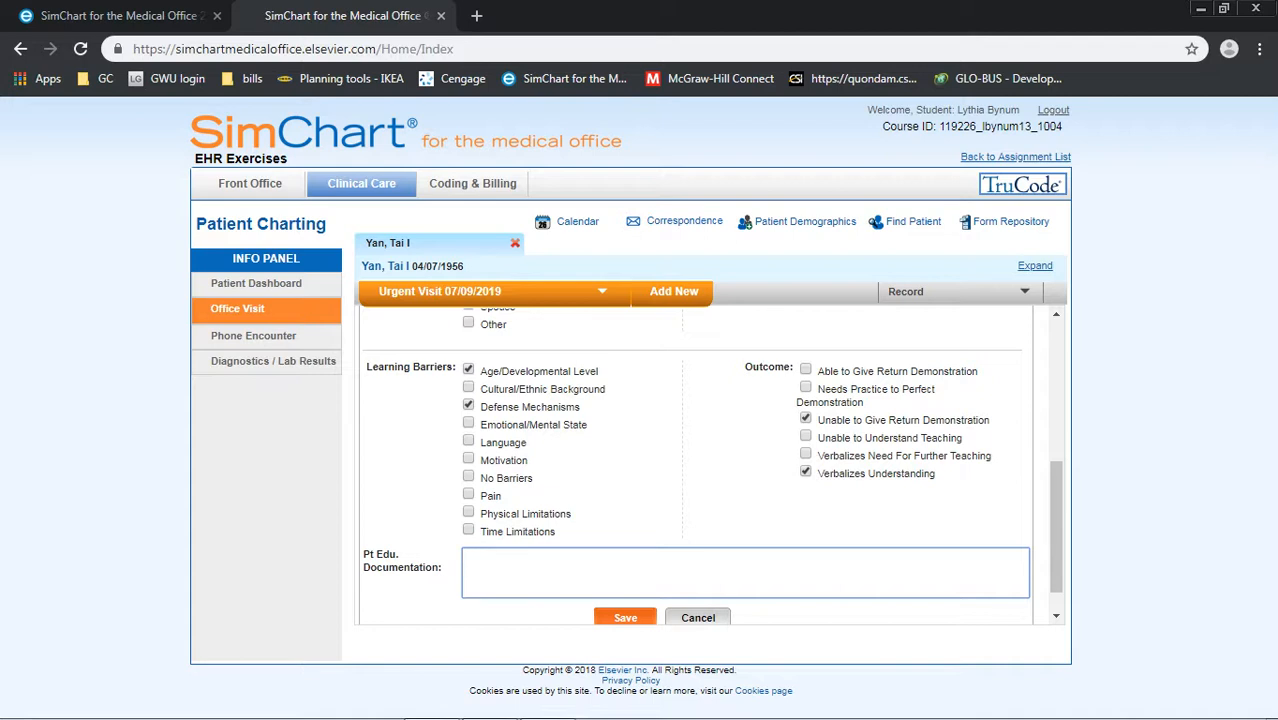
{"action": "type", "text": "DHFHGKHHLIJ"}
{"action": "type", "text": "PJ. "}
{"action": "type", "text": "L"}
{"action": "type", "text": ".BYNUM"}
{"action": "type", "text": "."}
{"action": "type", "text": " CMA"}
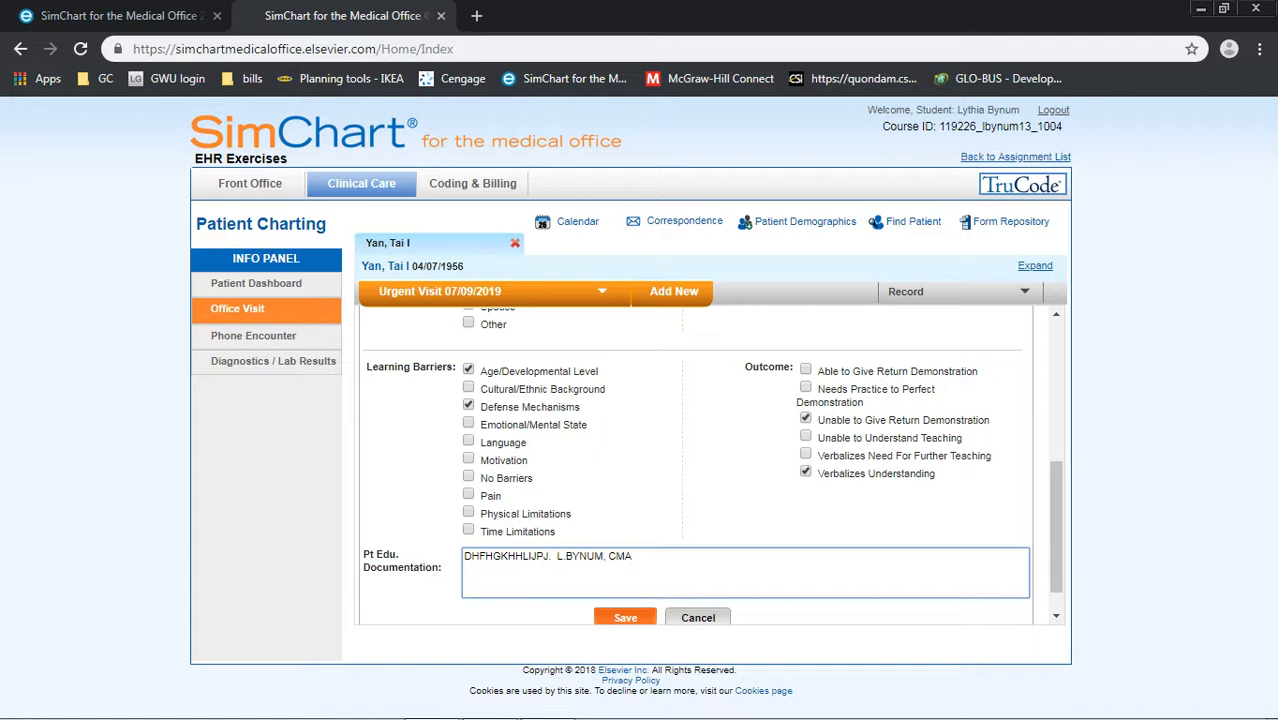
{"action": "scroll", "coordinate": [628, 595], "scroll_direction": "down", "scroll_amount": 1}
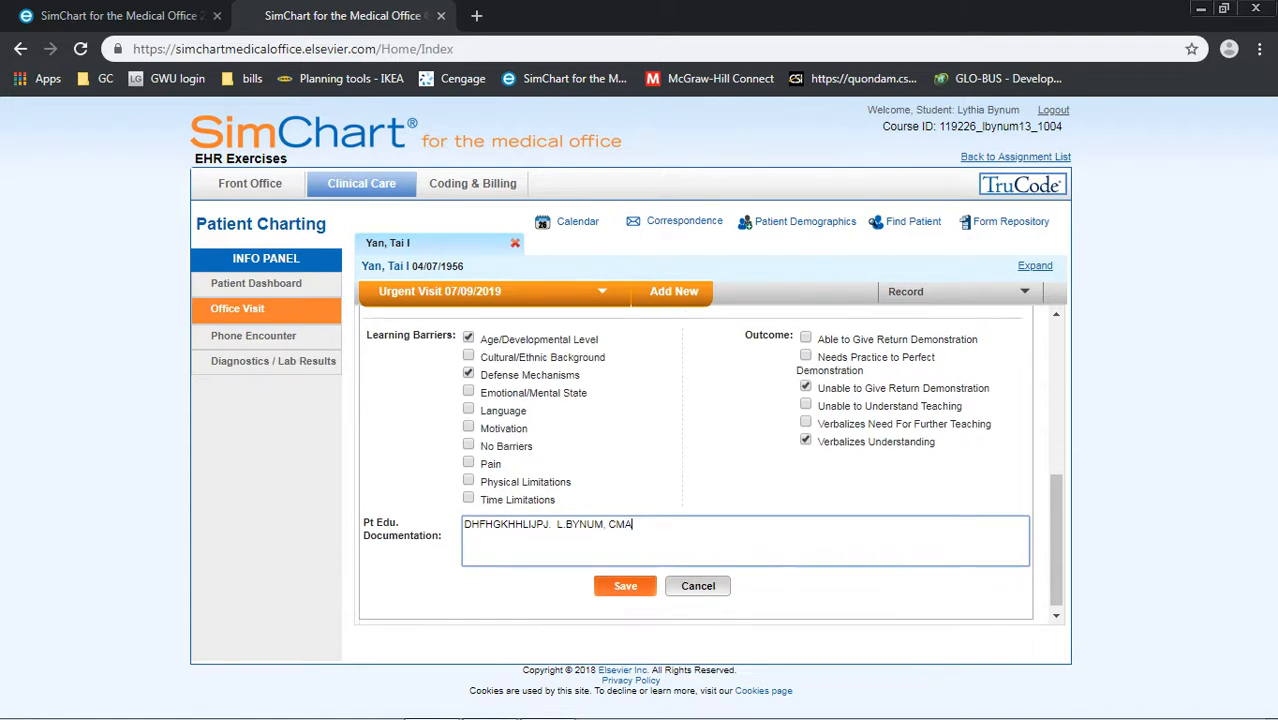
{"action": "left_click", "coordinate": [627, 588]}
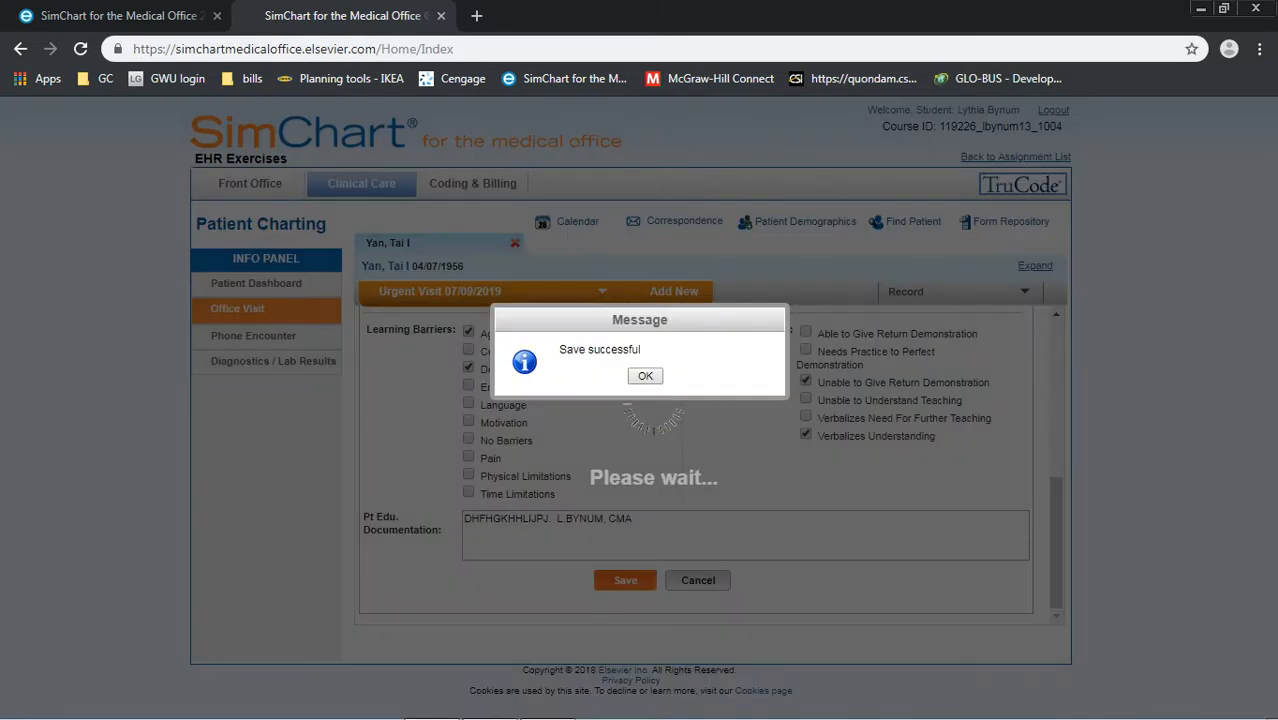
{"action": "left_click", "coordinate": [645, 376]}
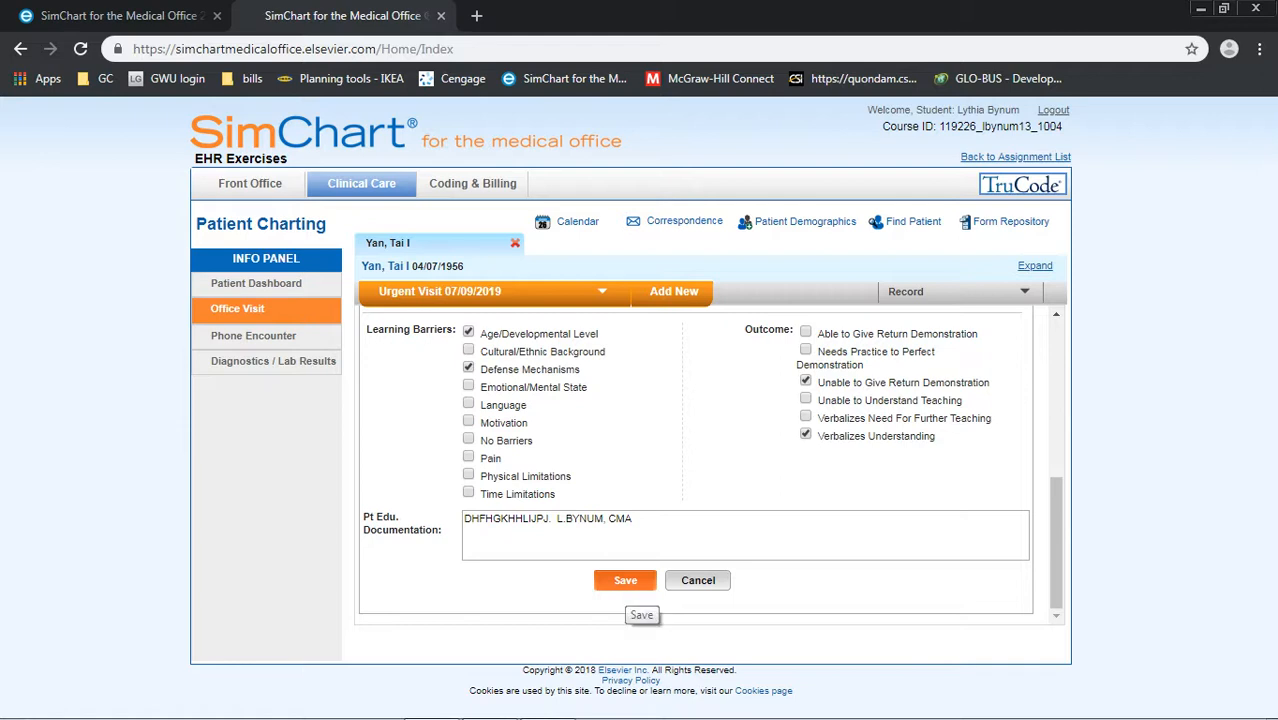
Step: Check the education record's selections from teaching topics to documentation and save the record again
{"action": "scroll", "coordinate": [695, 465], "scroll_direction": "up", "scroll_amount": 3}
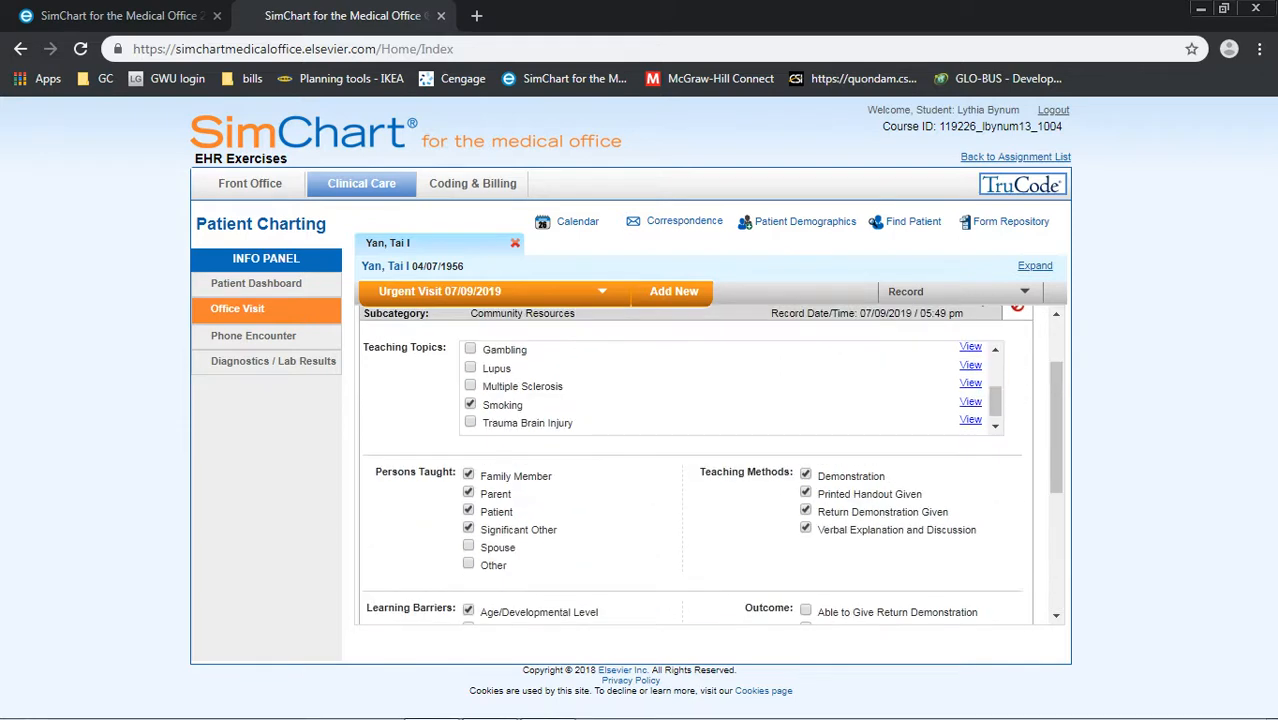
{"action": "scroll", "coordinate": [695, 465], "scroll_direction": "up", "scroll_amount": 1}
{"action": "scroll", "coordinate": [695, 465], "scroll_direction": "down", "scroll_amount": 3}
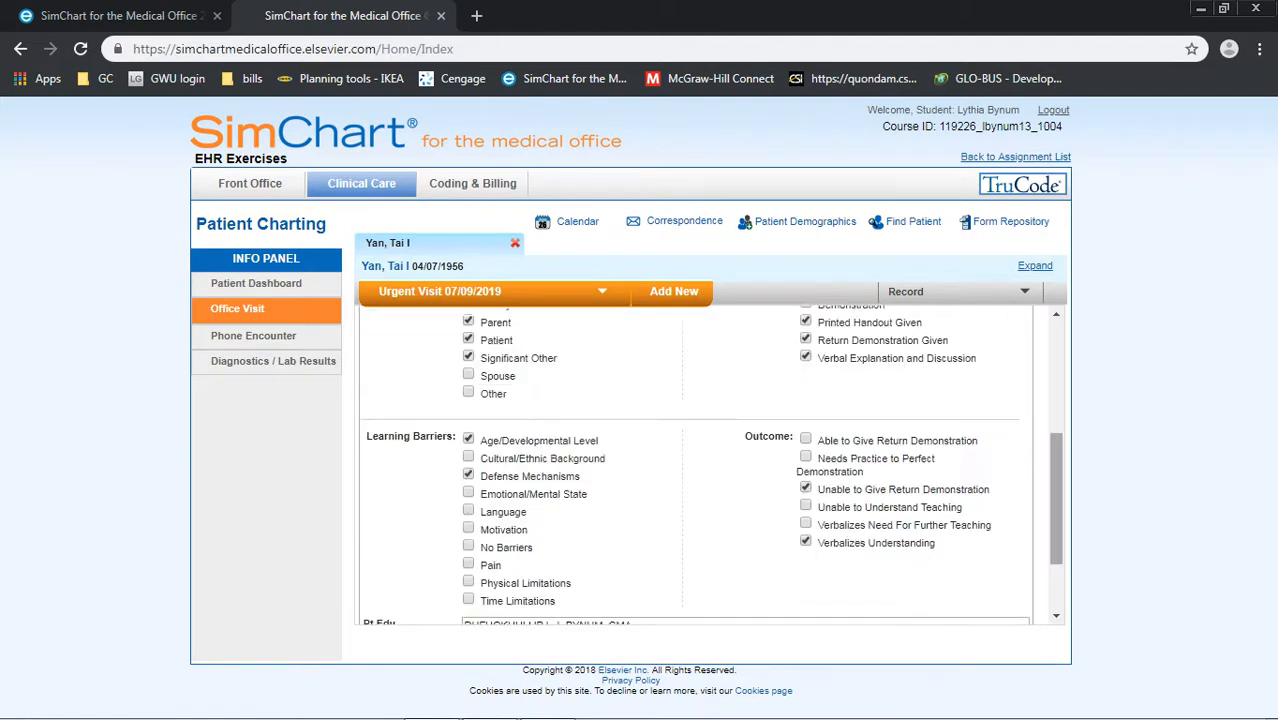
{"action": "scroll", "coordinate": [695, 465], "scroll_direction": "down", "scroll_amount": 2}
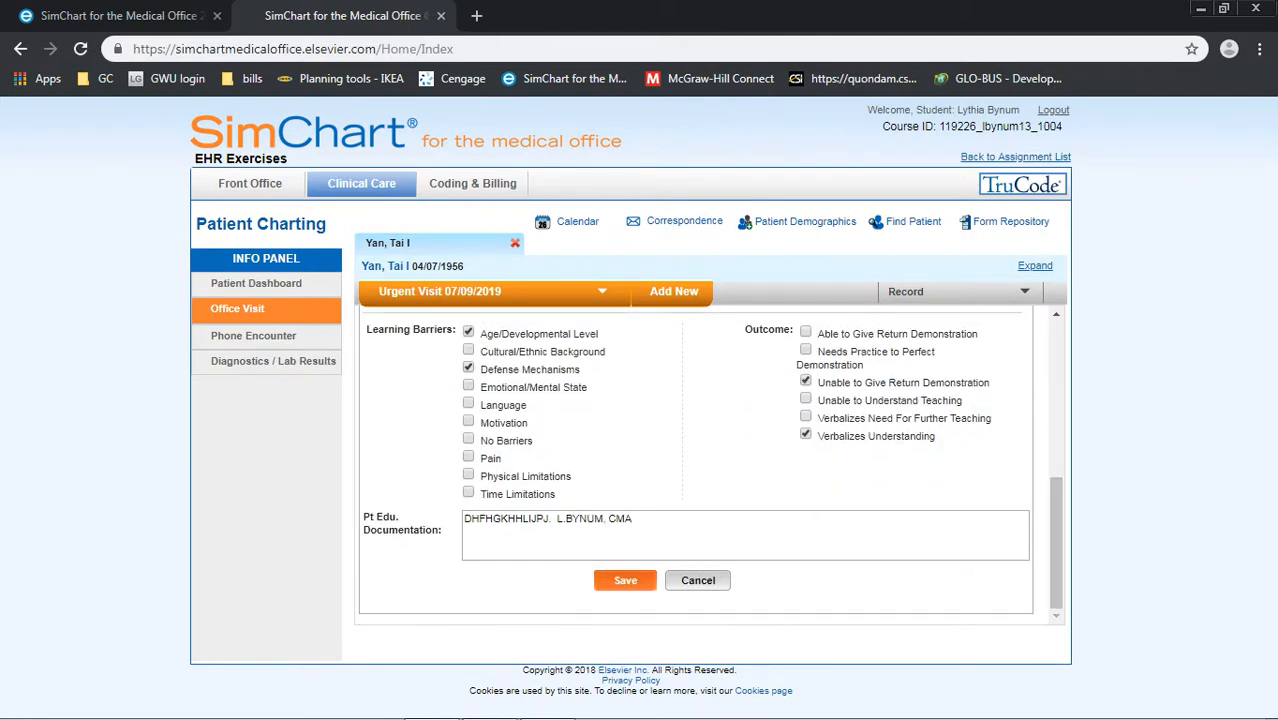
{"action": "left_click", "coordinate": [625, 580]}
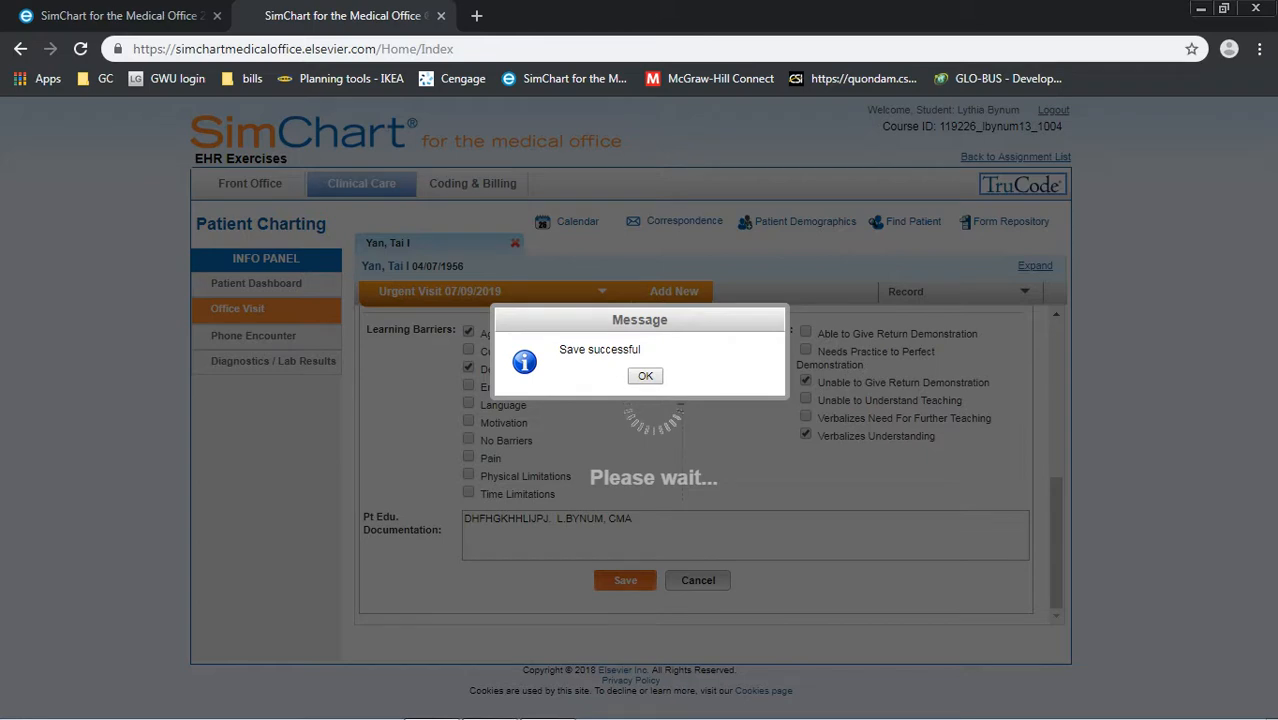
{"action": "left_click", "coordinate": [645, 376]}
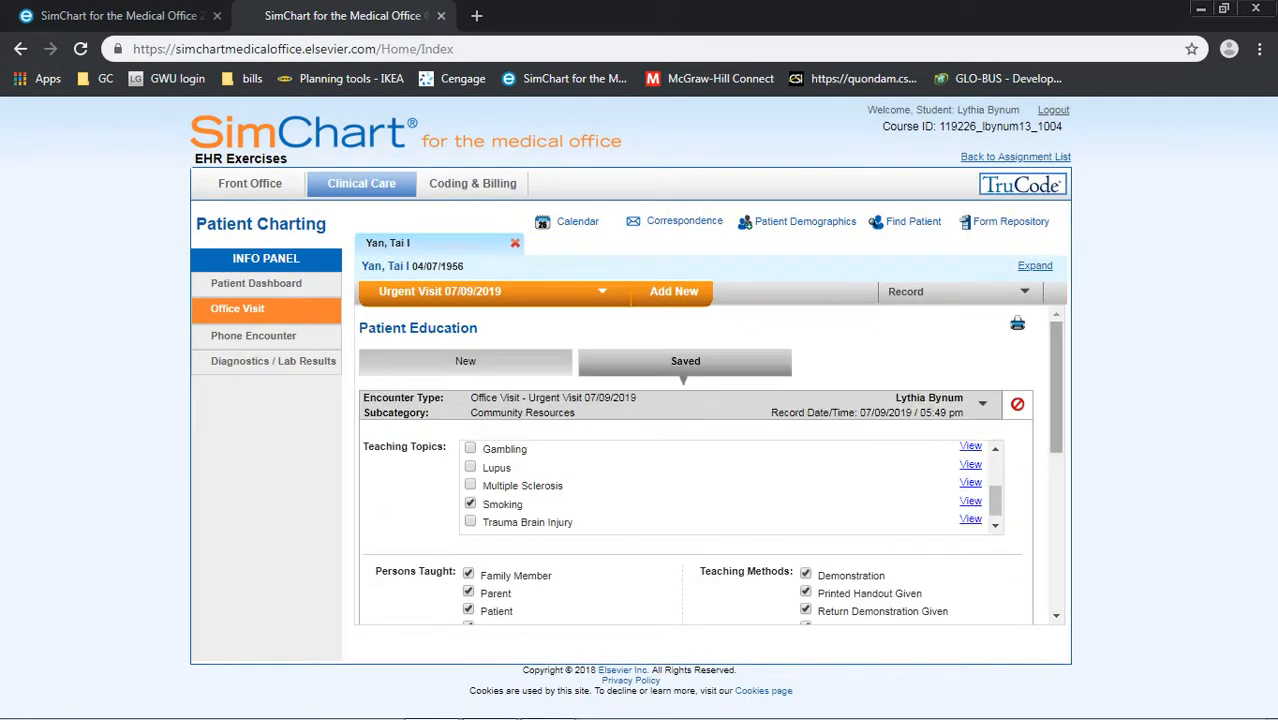
Step: Collapse the saved record, view its printable version and print preview without printing, and return to the saved records list
{"action": "left_click", "coordinate": [982, 404]}
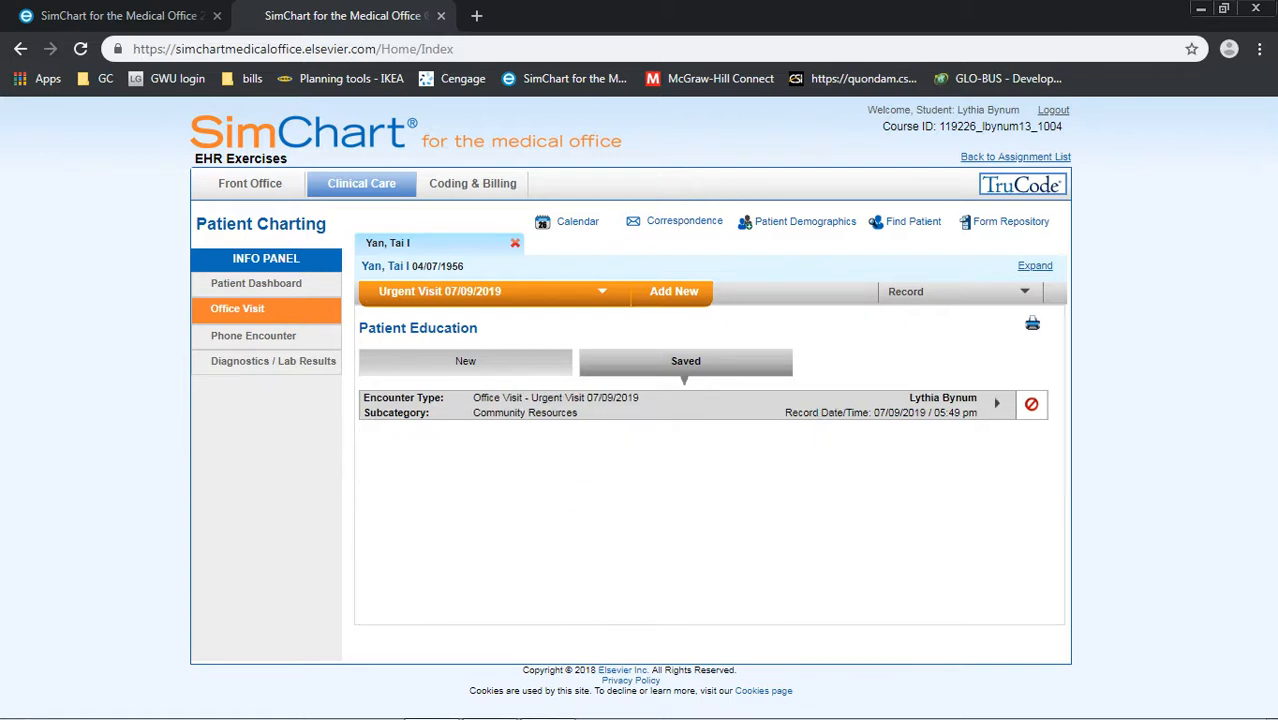
{"action": "left_click", "coordinate": [1032, 323]}
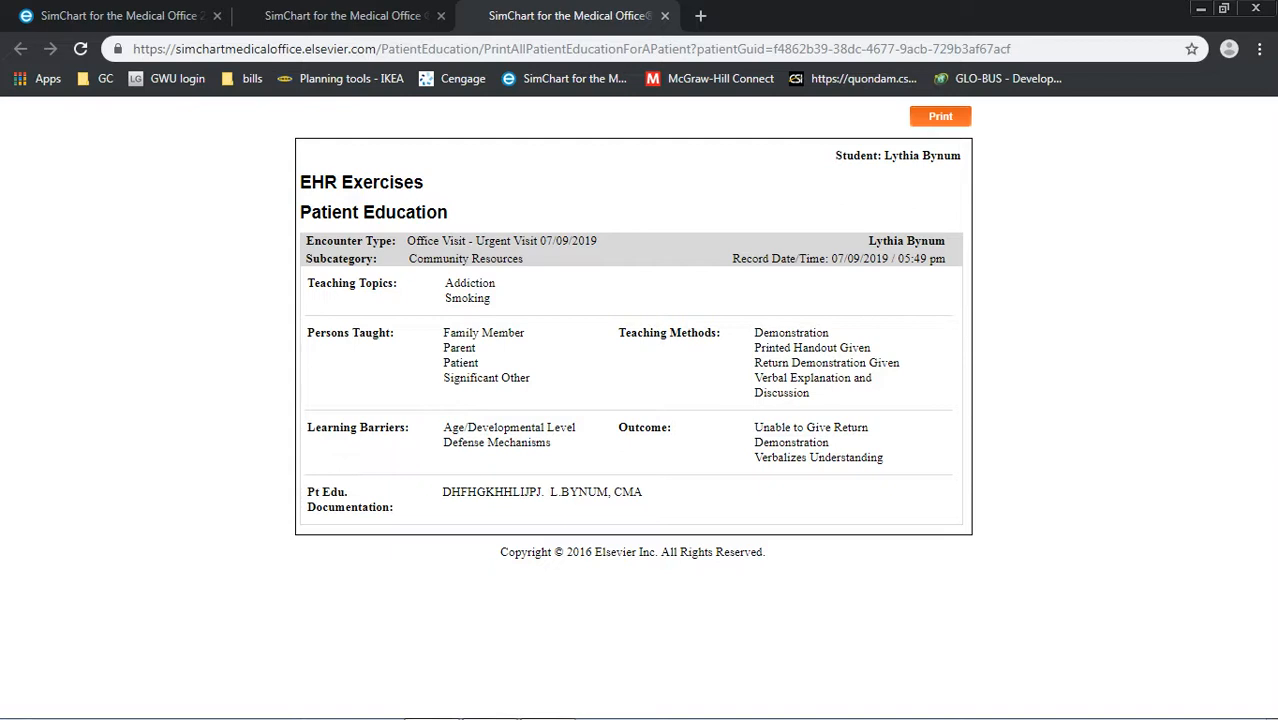
{"action": "left_click", "coordinate": [940, 117]}
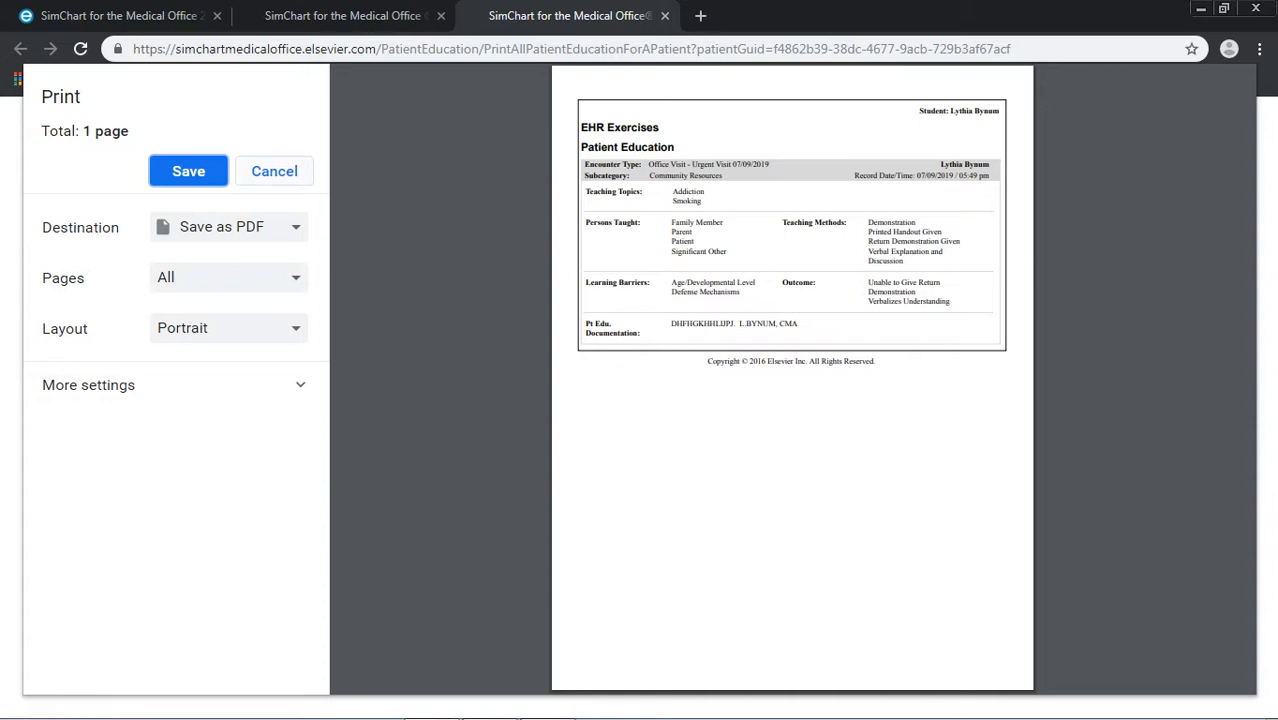
{"action": "left_click", "coordinate": [274, 171]}
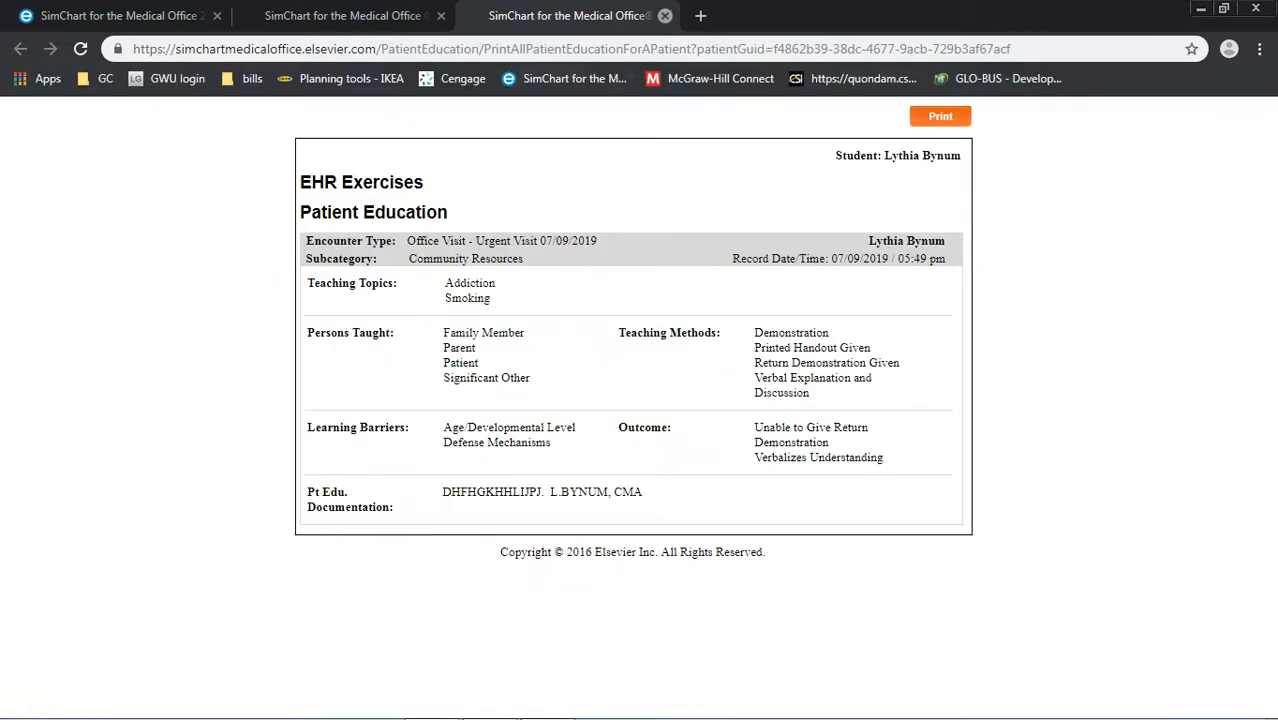
{"action": "left_click", "coordinate": [664, 15]}
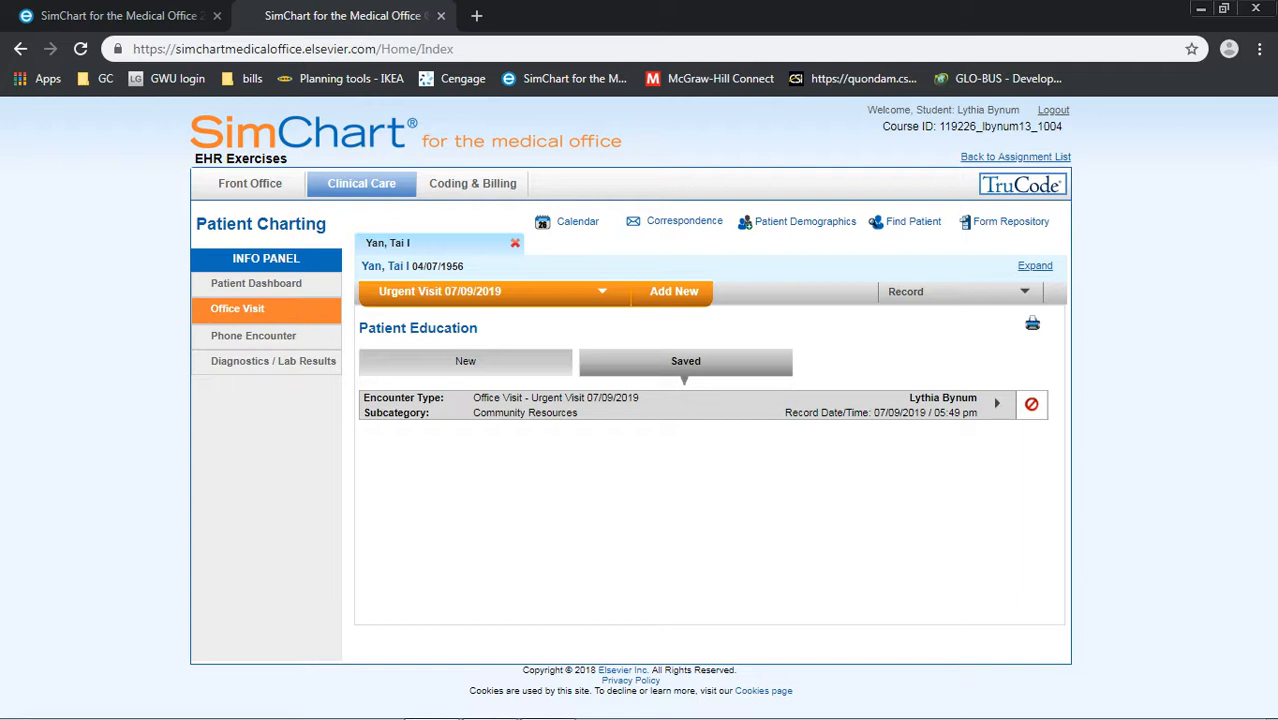
Step: Leave the education page for the patient dashboard and reopen the Urgent Visit 07/09/2019 encounter
{"action": "mouse_move", "coordinate": [494, 292]}
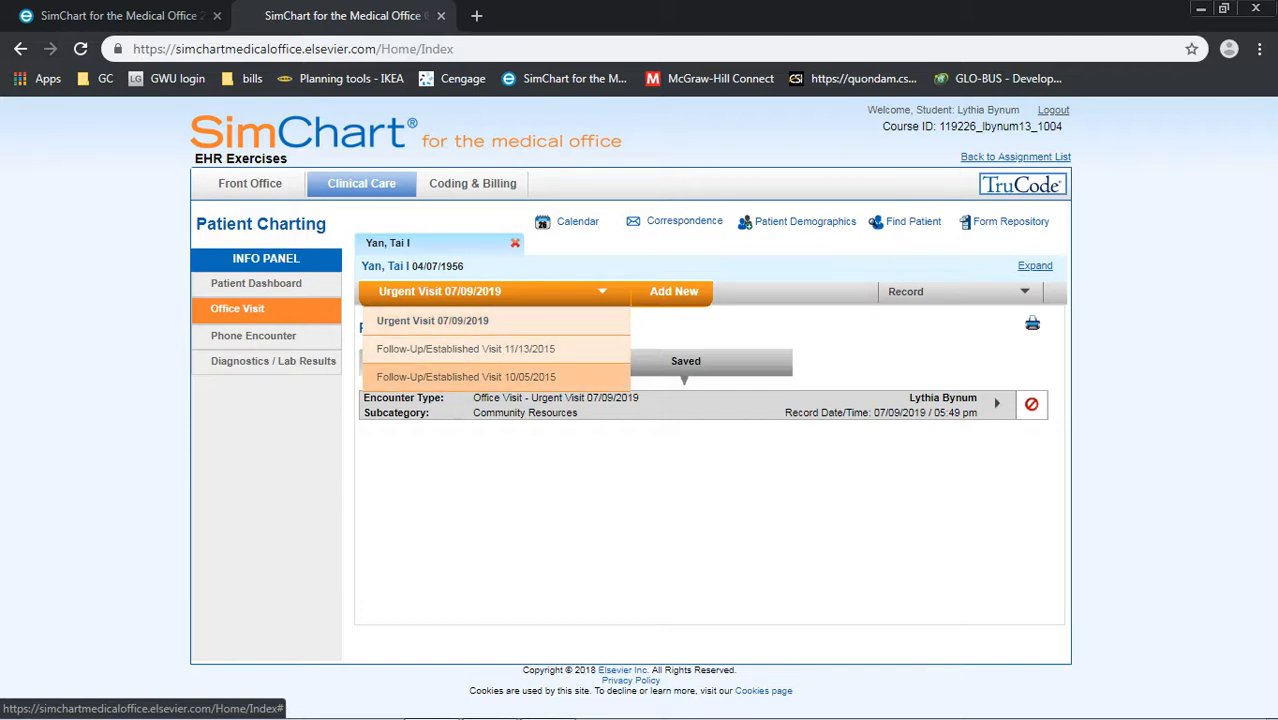
{"action": "left_click", "coordinate": [257, 284]}
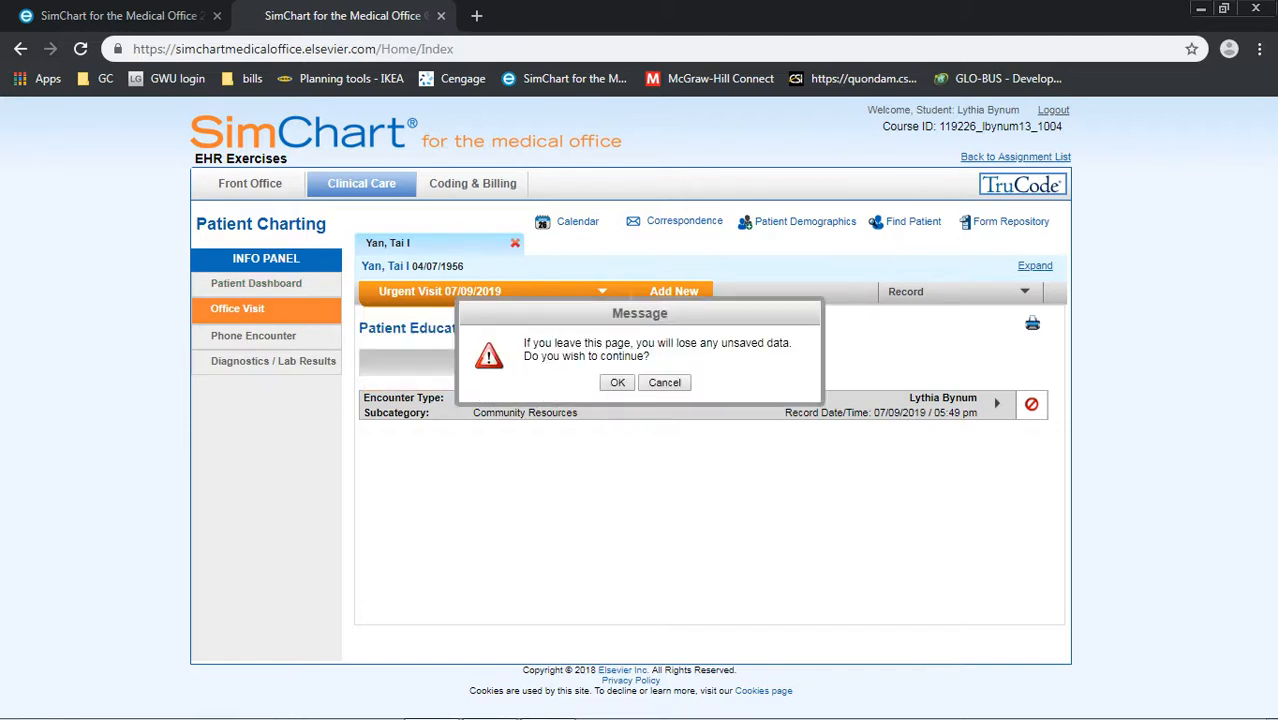
{"action": "left_click", "coordinate": [617, 383]}
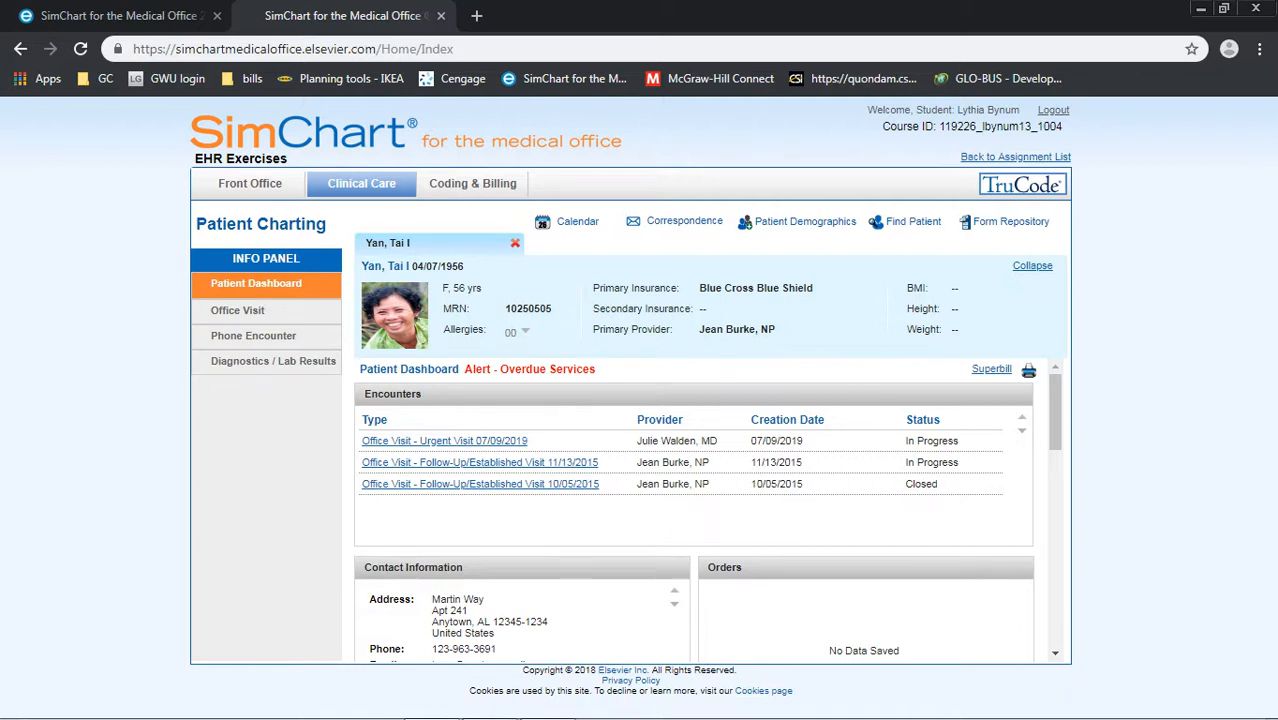
{"action": "left_click", "coordinate": [444, 440]}
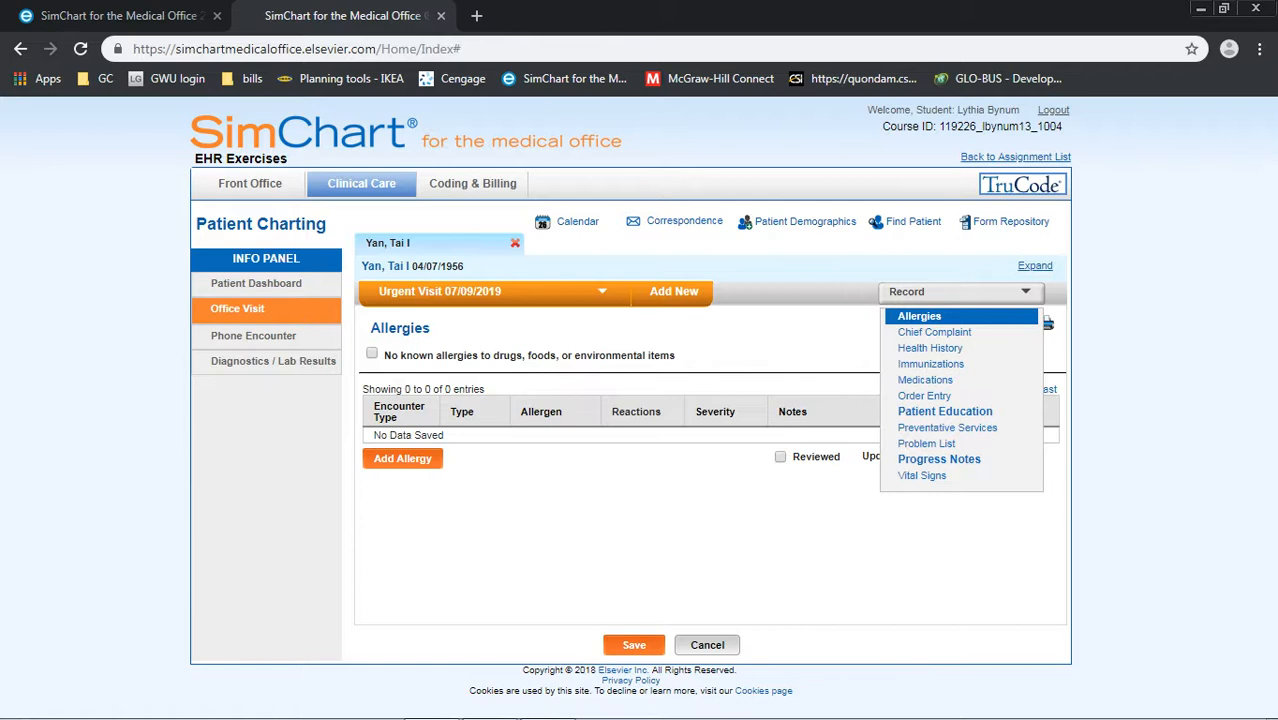
Step: Open Patient Education for the visit and set the category to Tests & Procedures and the subcategory to Pathology & Laboratory
{"action": "left_click", "coordinate": [945, 412]}
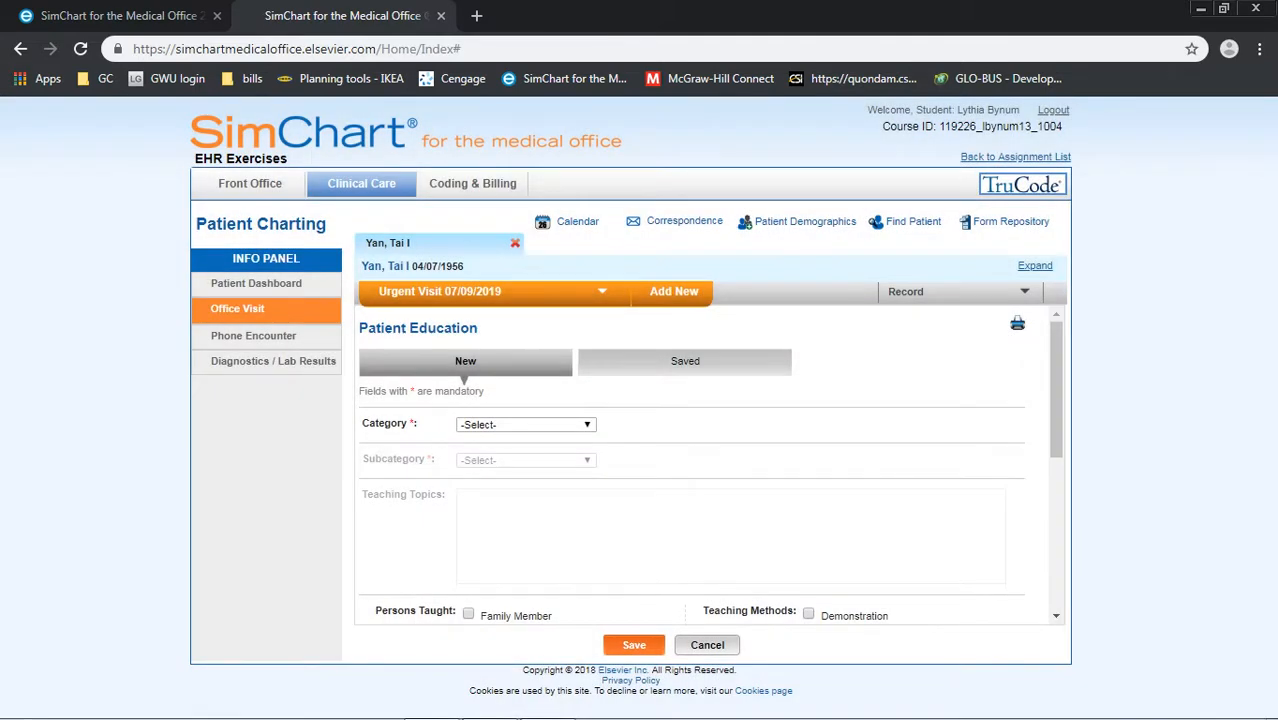
{"action": "left_click", "coordinate": [526, 425]}
{"action": "left_click", "coordinate": [527, 425]}
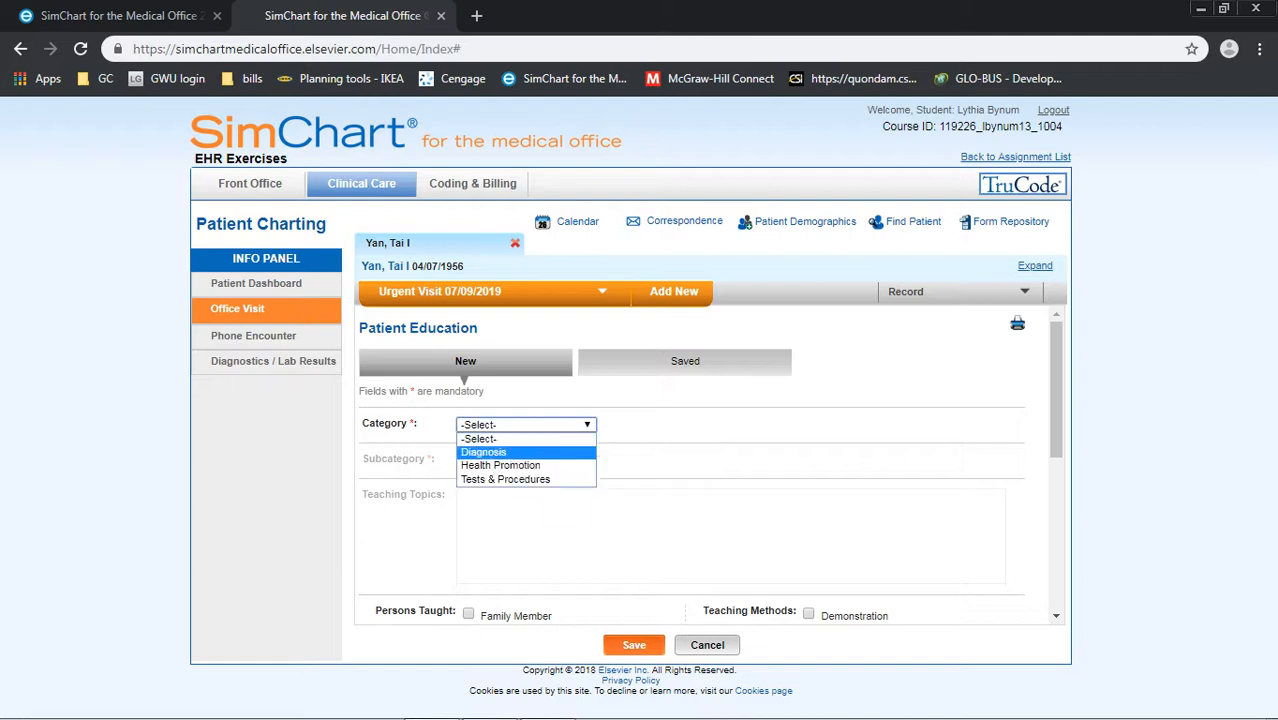
{"action": "left_click", "coordinate": [526, 480]}
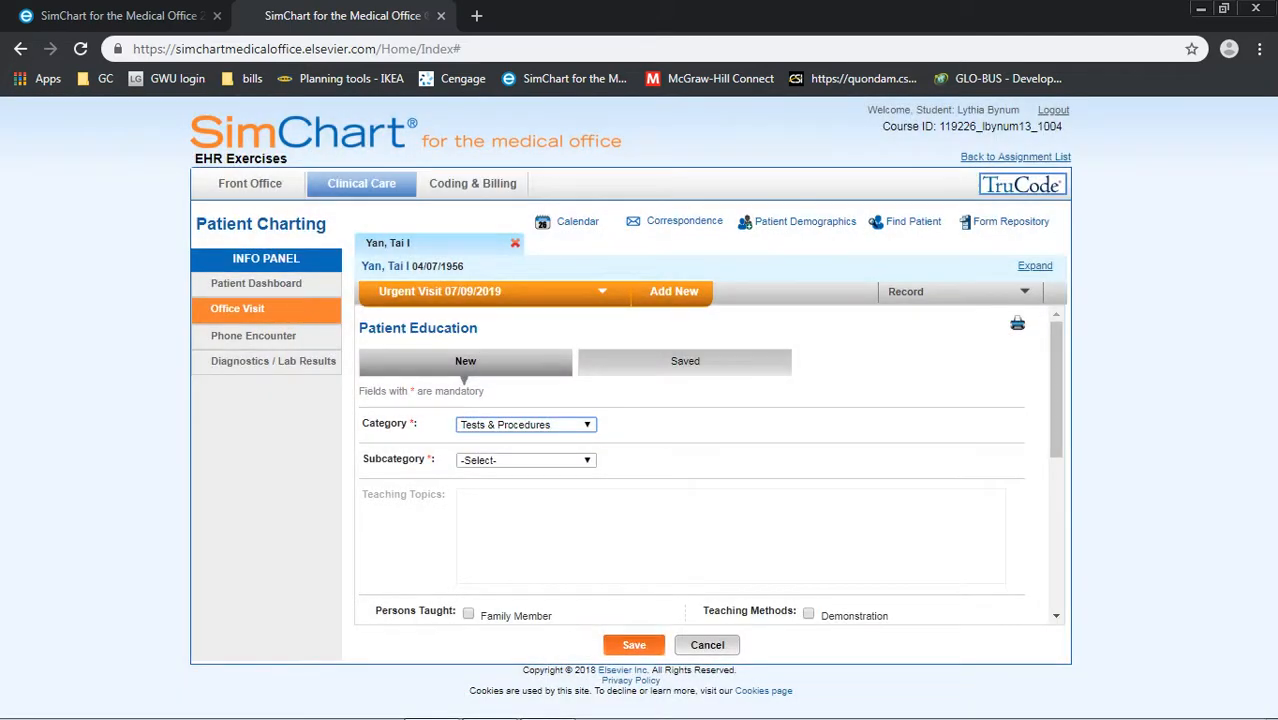
{"action": "left_click", "coordinate": [526, 460]}
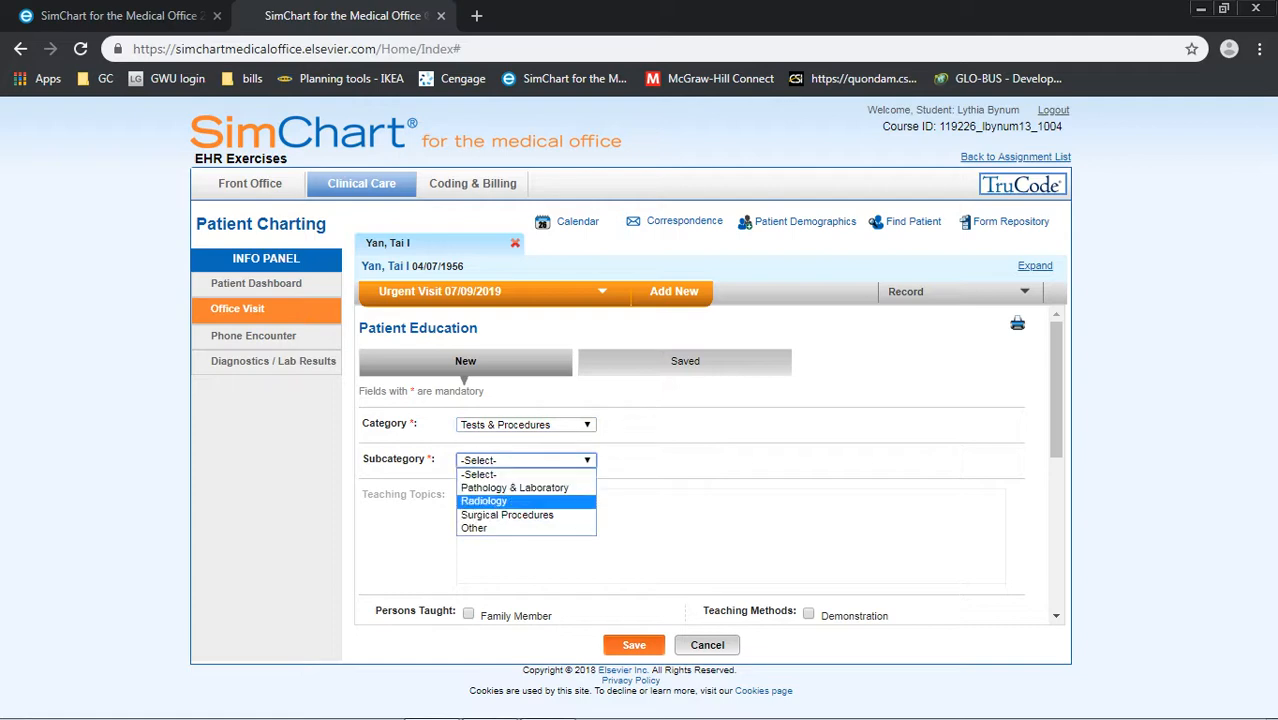
{"action": "left_click", "coordinate": [514, 487]}
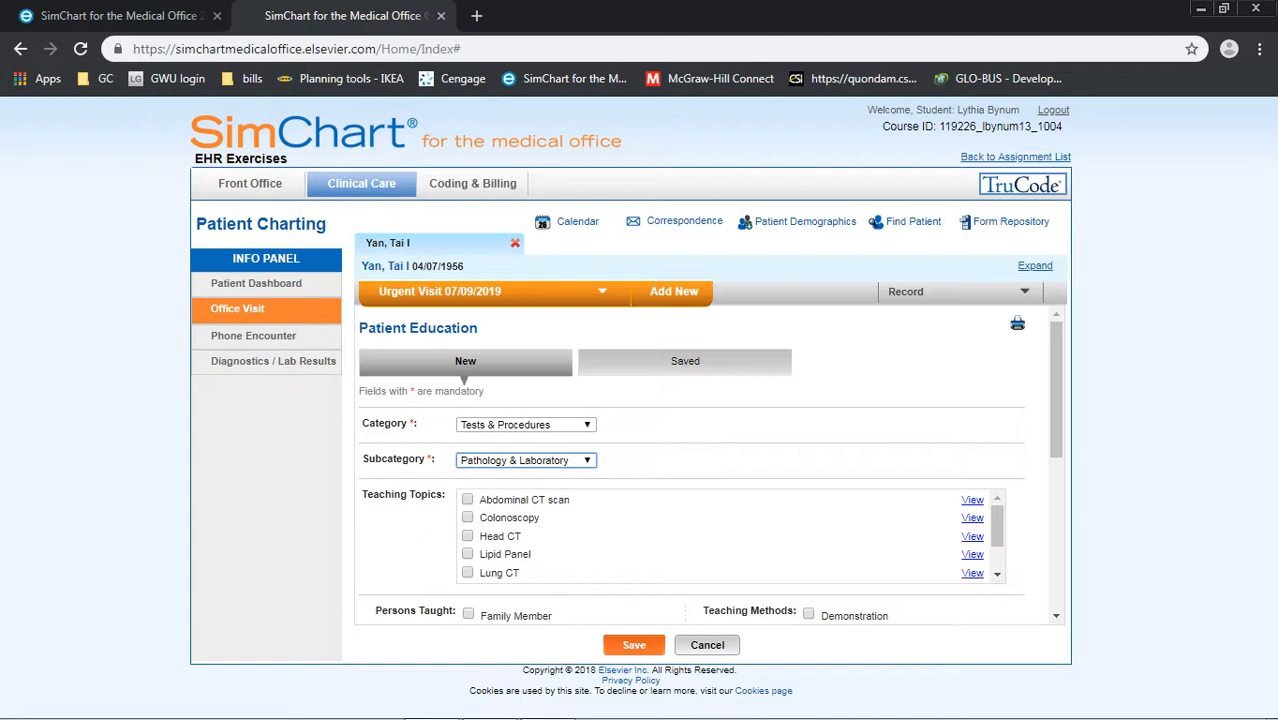
Step: Select the Colonoscopy teaching topic, view its handout, and return to the education form
{"action": "scroll", "coordinate": [705, 465], "scroll_direction": "down", "scroll_amount": 1}
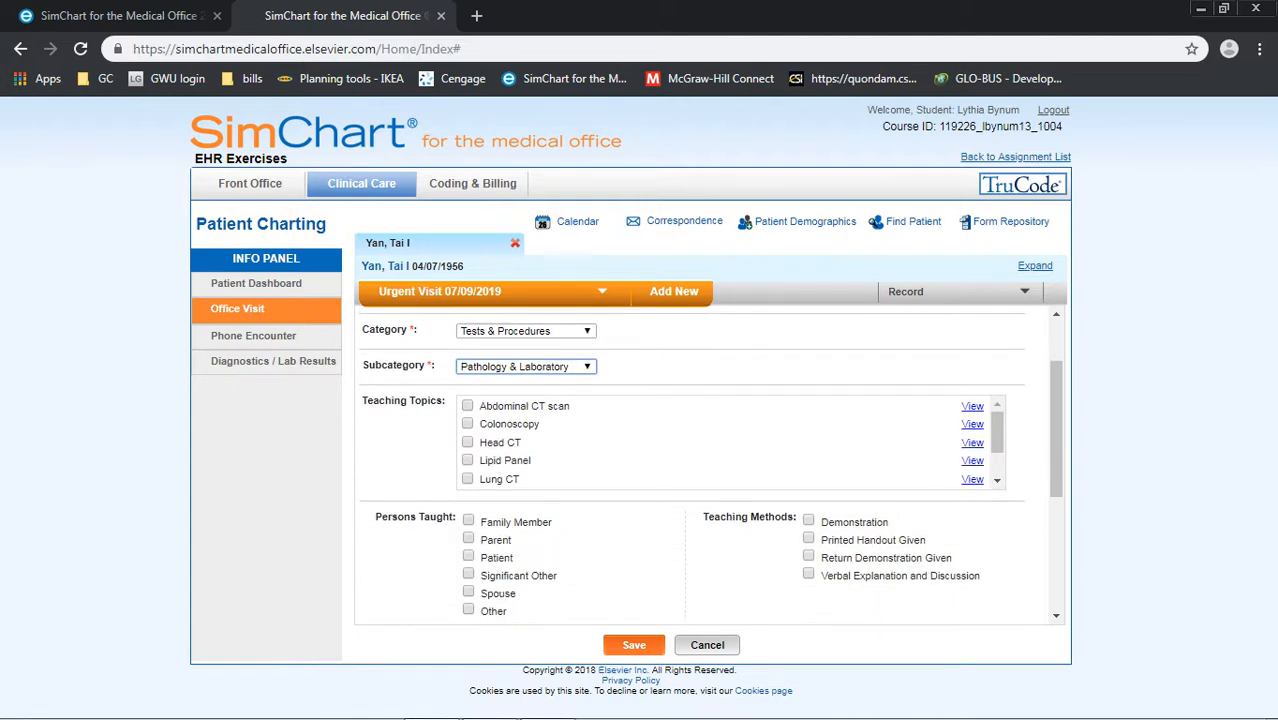
{"action": "left_click", "coordinate": [467, 424]}
{"action": "left_click", "coordinate": [972, 424]}
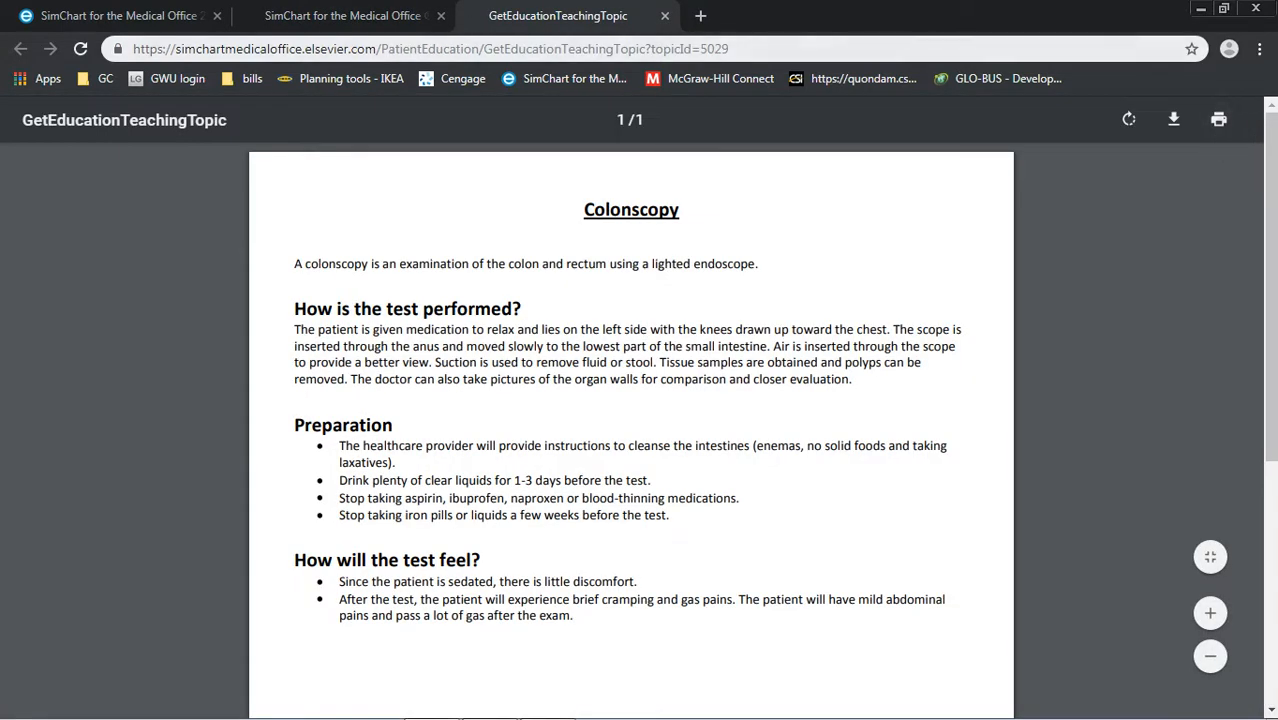
{"action": "left_click", "coordinate": [664, 16]}
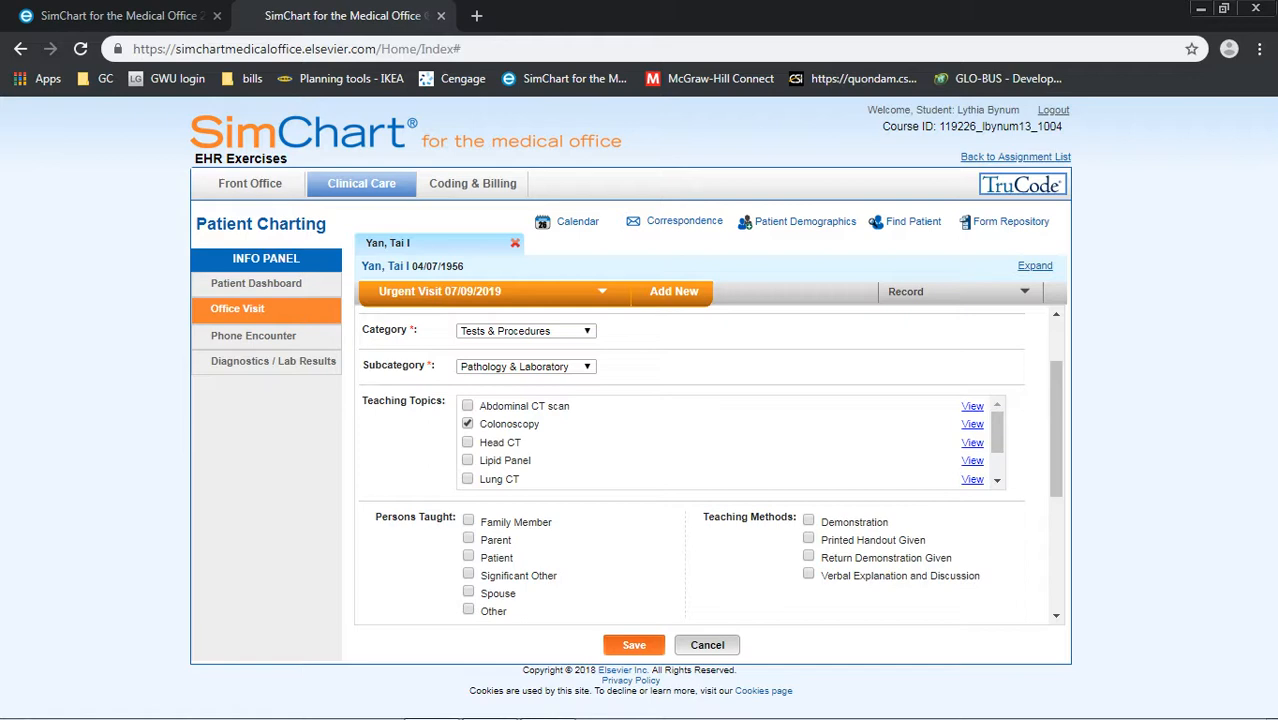
Step: Look over the remaining sections of the Colonoscopy education record through documentation and save the record
{"action": "scroll", "coordinate": [710, 465], "scroll_direction": "down", "scroll_amount": 3}
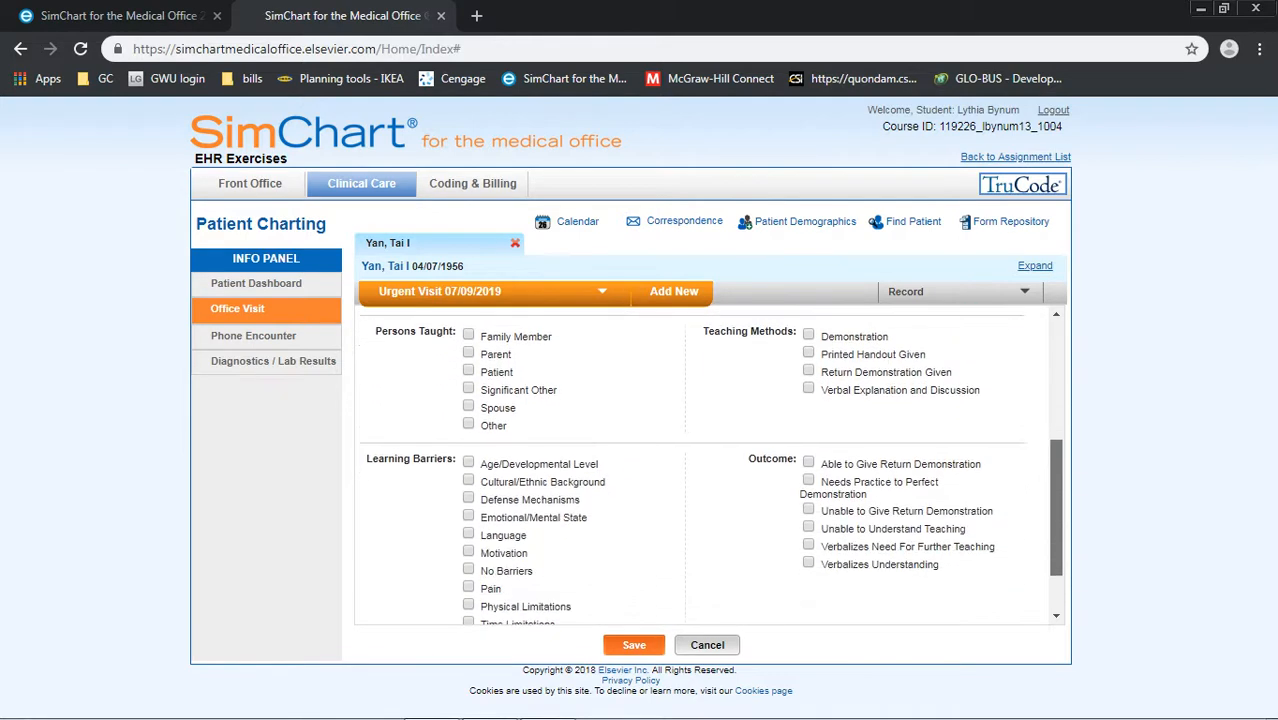
{"action": "scroll", "coordinate": [710, 465], "scroll_direction": "down", "scroll_amount": 1}
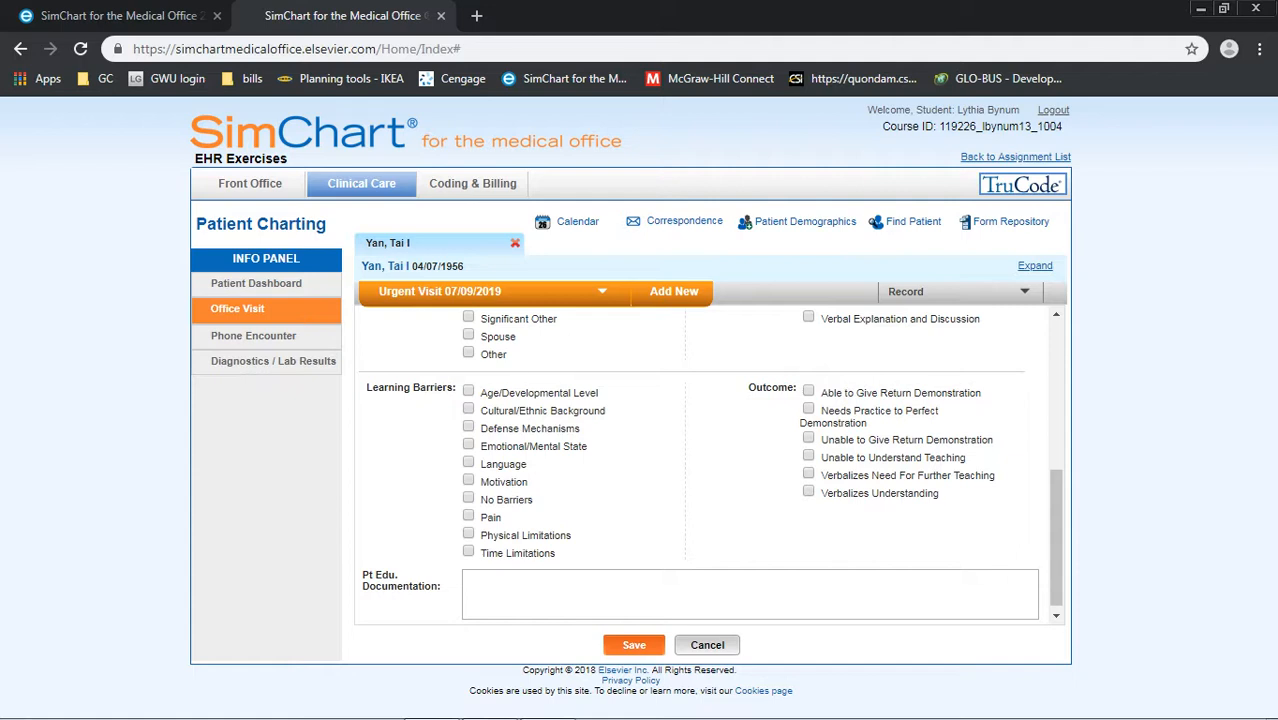
{"action": "left_click", "coordinate": [634, 645]}
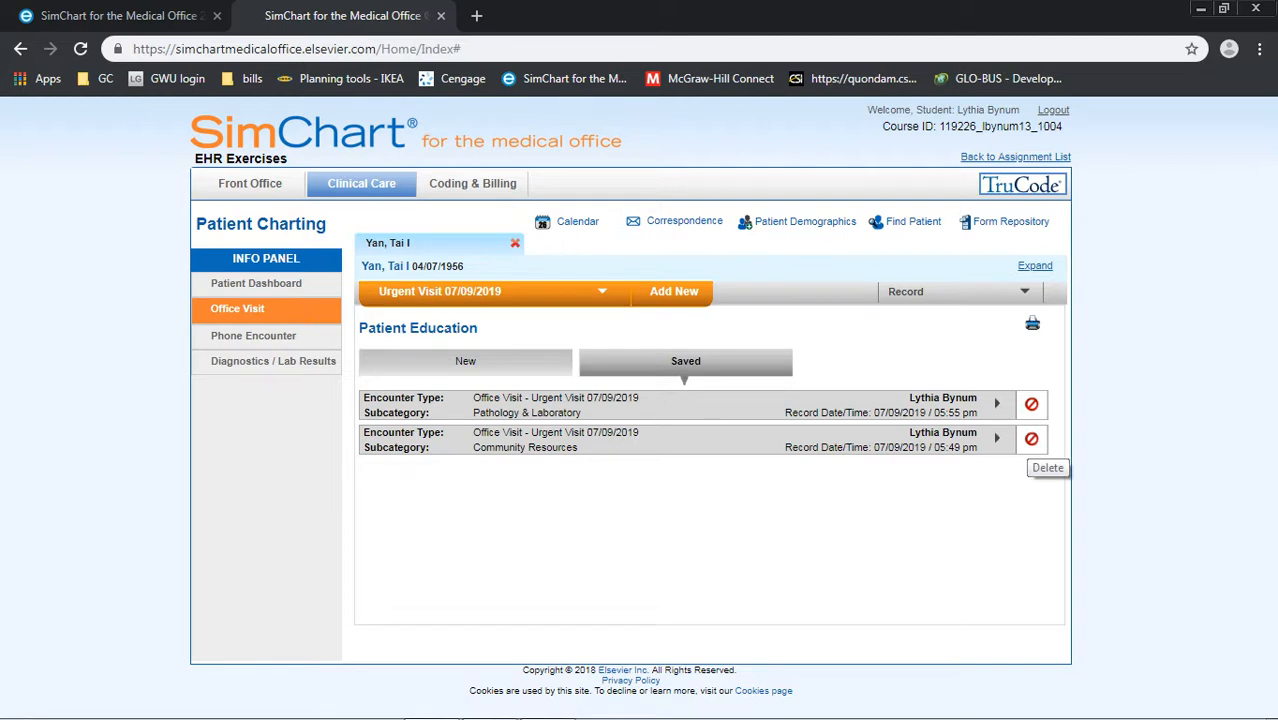
Step: Delete the Community Resources education record from the saved records and confirm the deletion
{"action": "left_click", "coordinate": [1031, 438]}
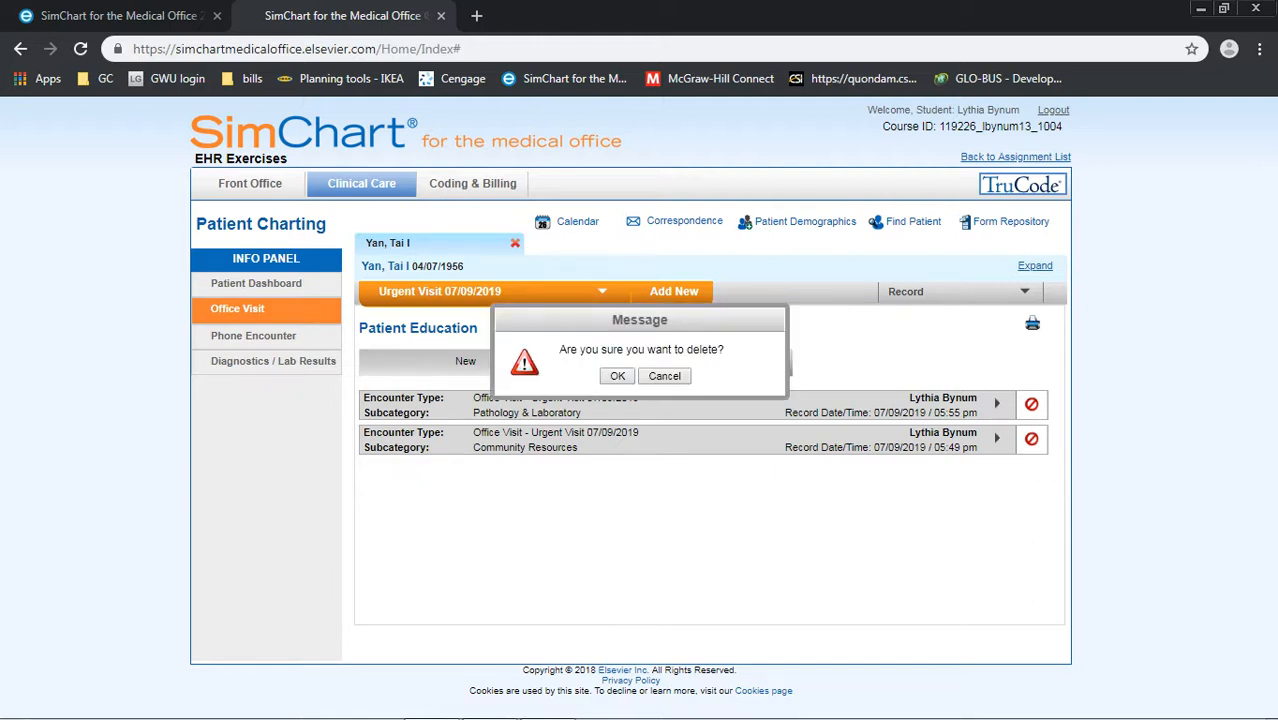
{"action": "left_click", "coordinate": [617, 375]}
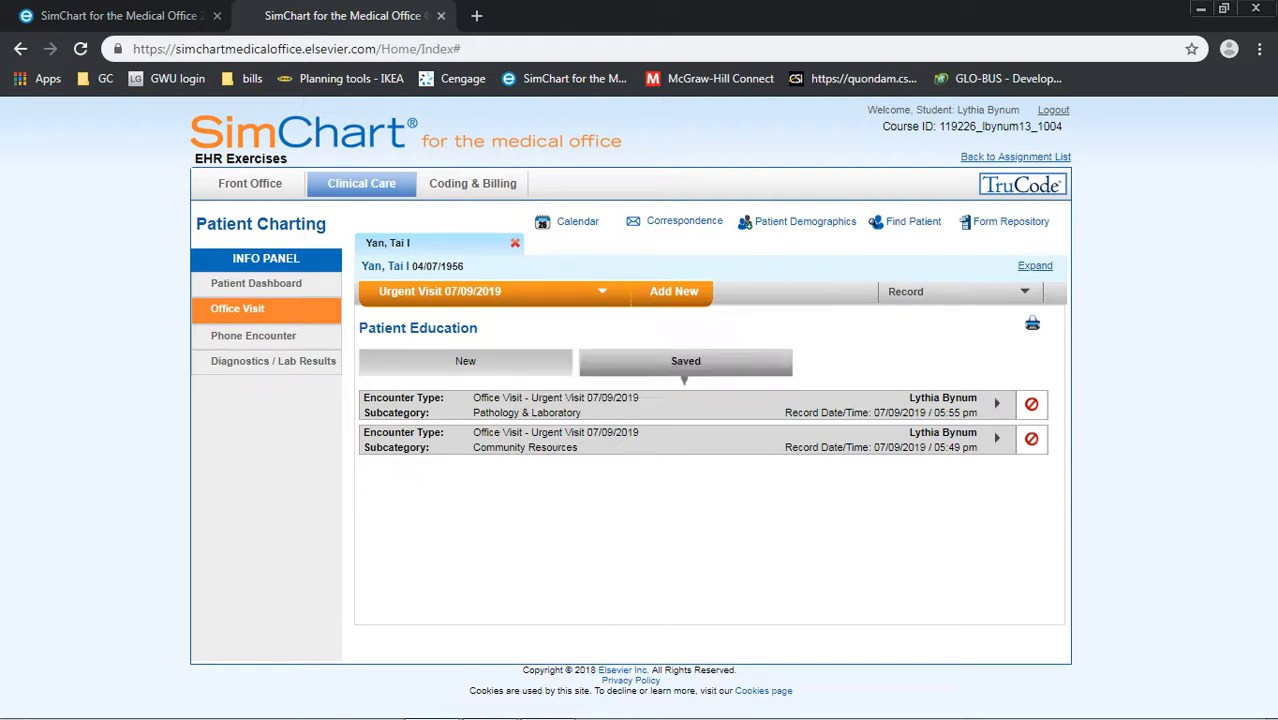
{"action": "left_click", "coordinate": [645, 375]}
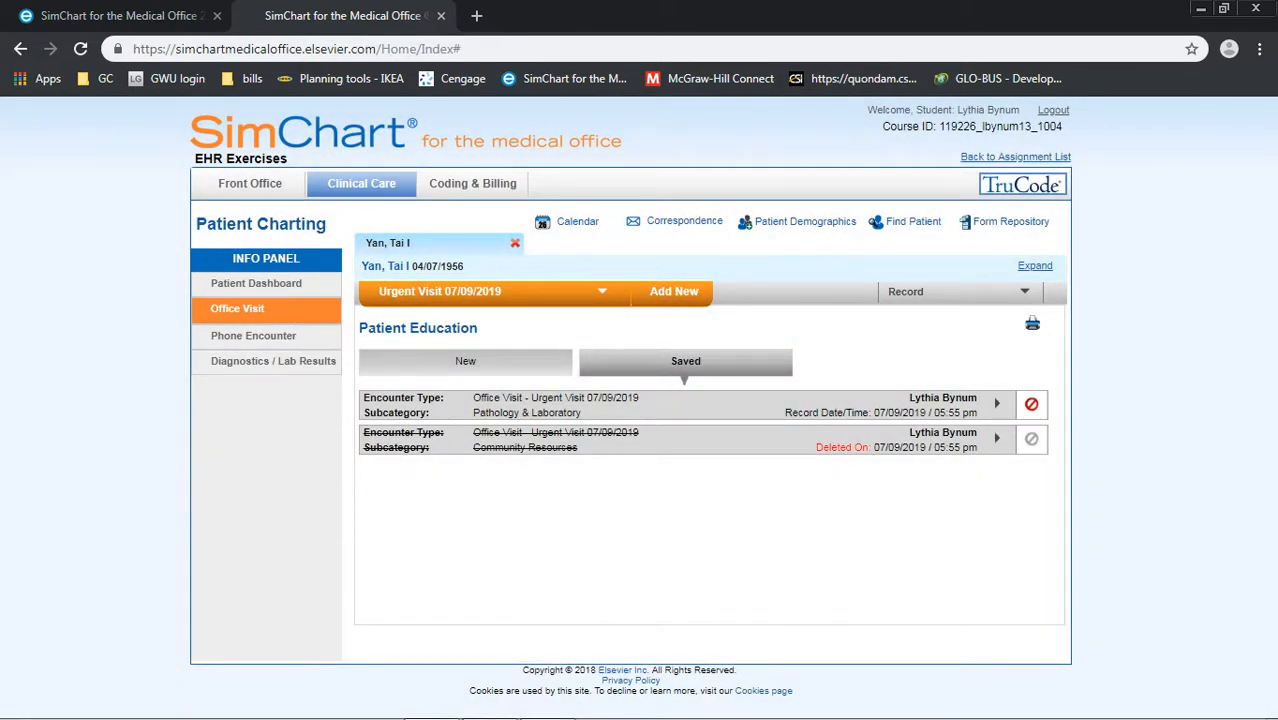